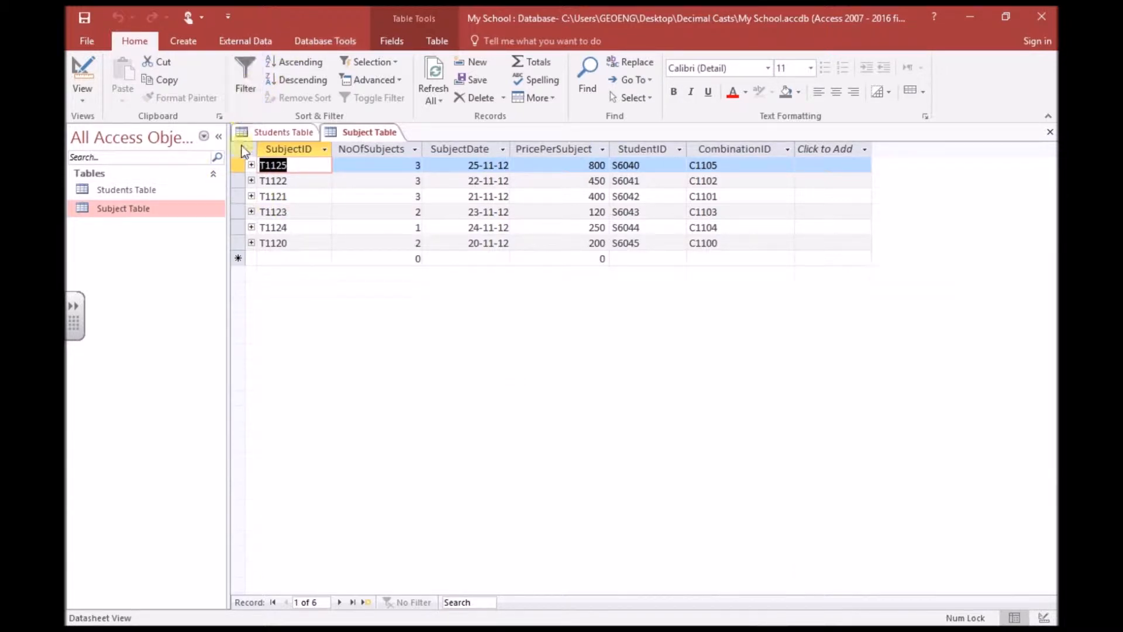
In the Relationships layout, drag StudentID from Students Table onto StudentID in Subject Table.
click(320, 42)
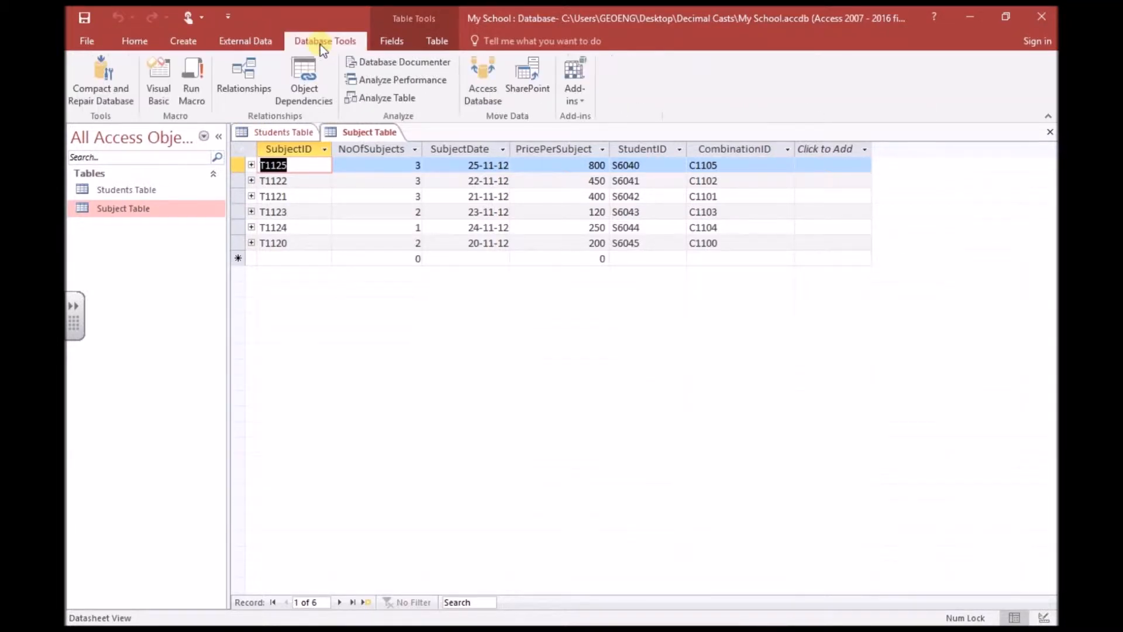
click(248, 73)
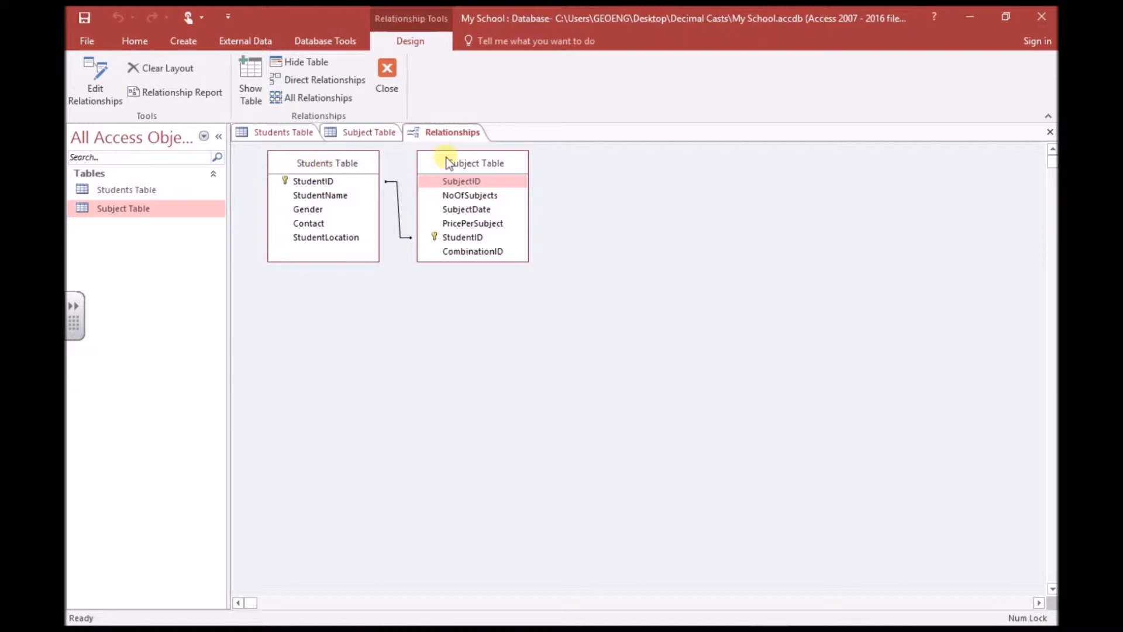
drag(446, 163, 489, 191)
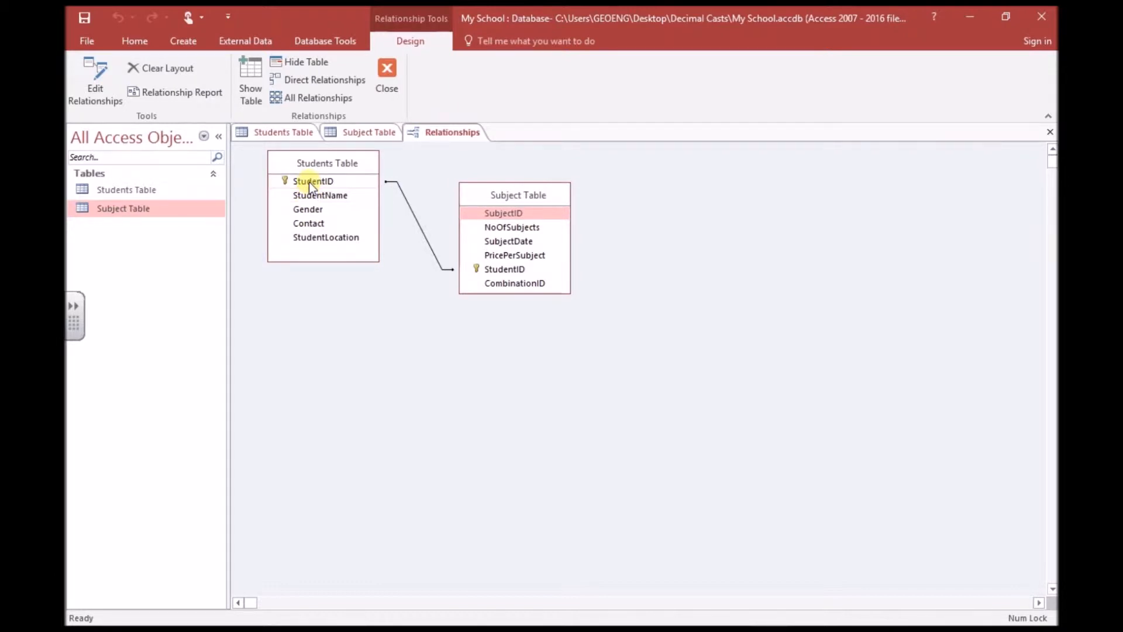
drag(309, 182, 490, 269)
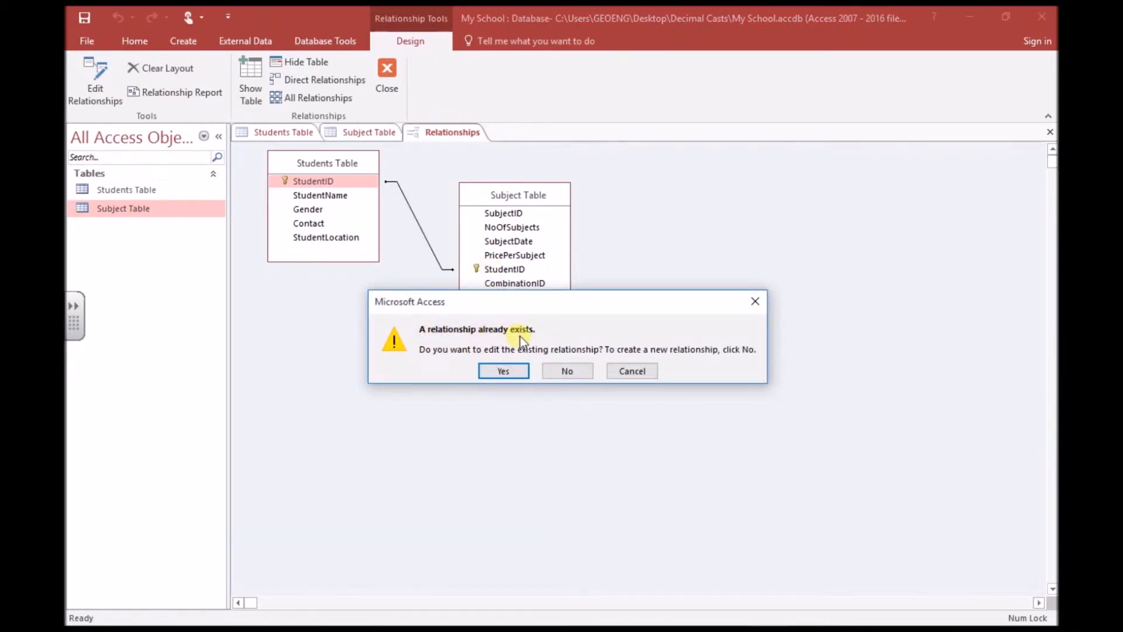
In Edit Relationships, switch the related field to SubjectID, then back to StudentID.
click(504, 370)
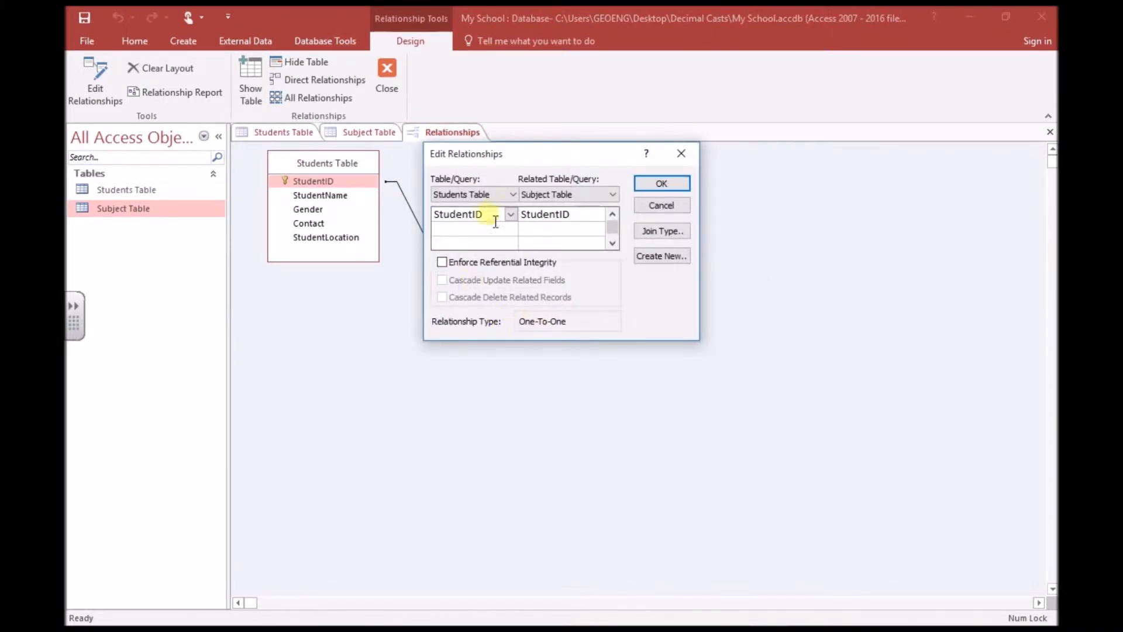
drag(492, 153, 430, 346)
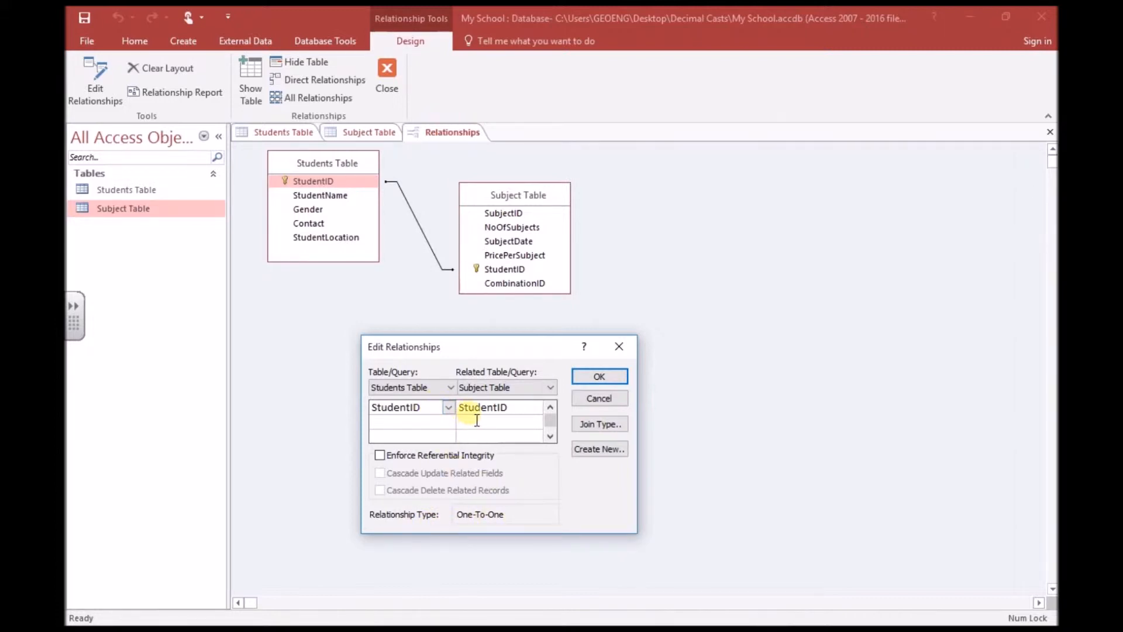
click(536, 407)
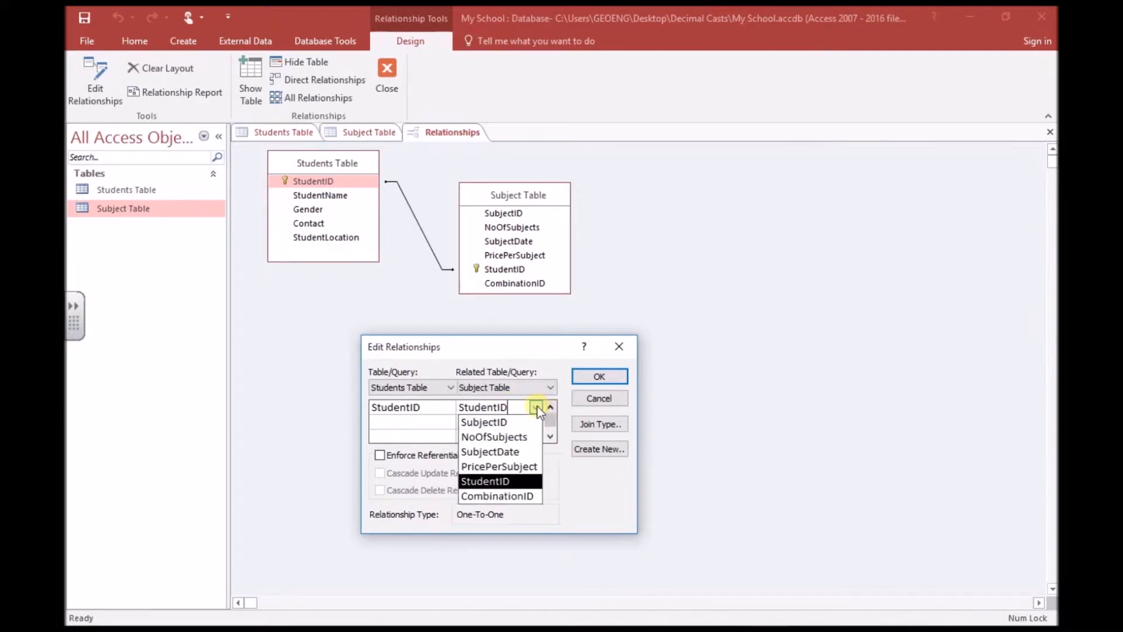
click(533, 421)
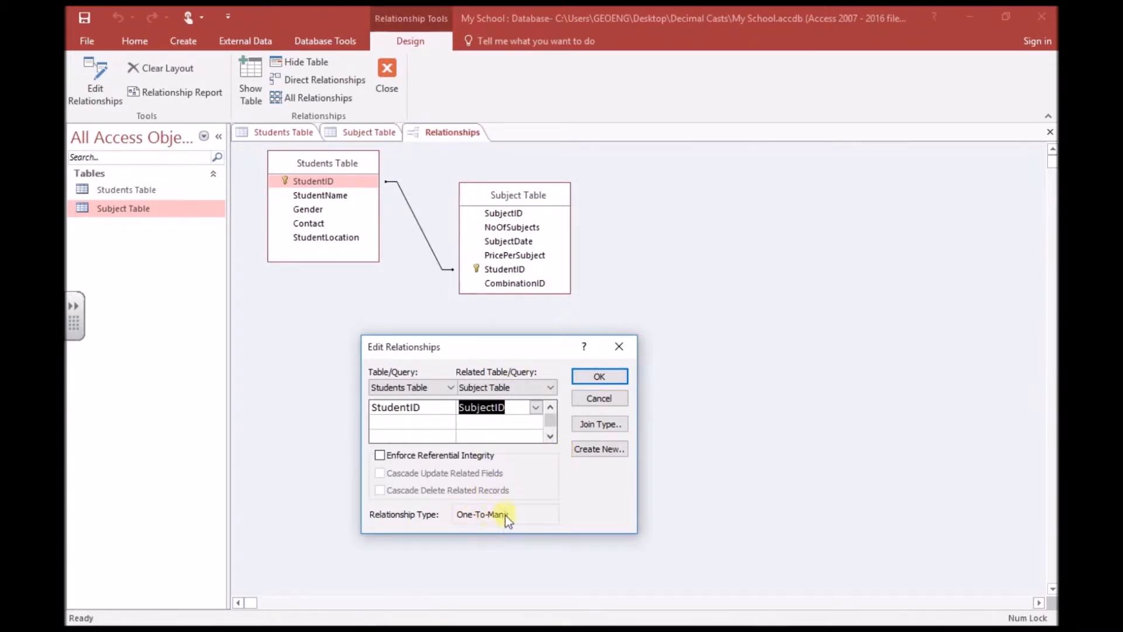
click(536, 408)
click(503, 478)
Close Edit Relationships and the Relationships layout without saving the layout changes.
click(620, 346)
click(384, 75)
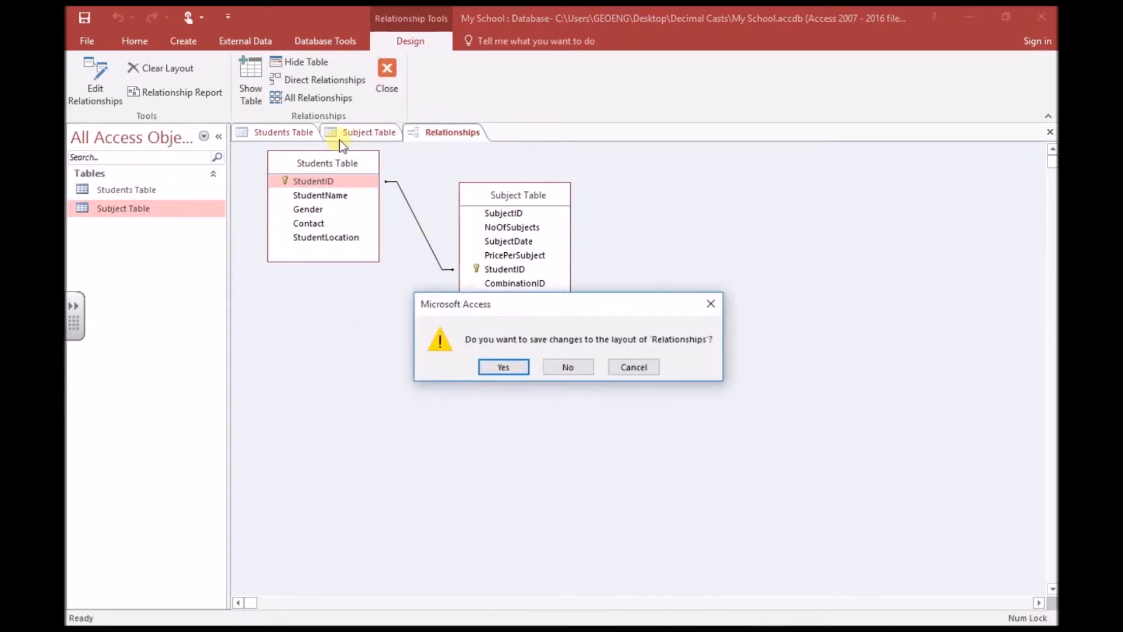
click(562, 366)
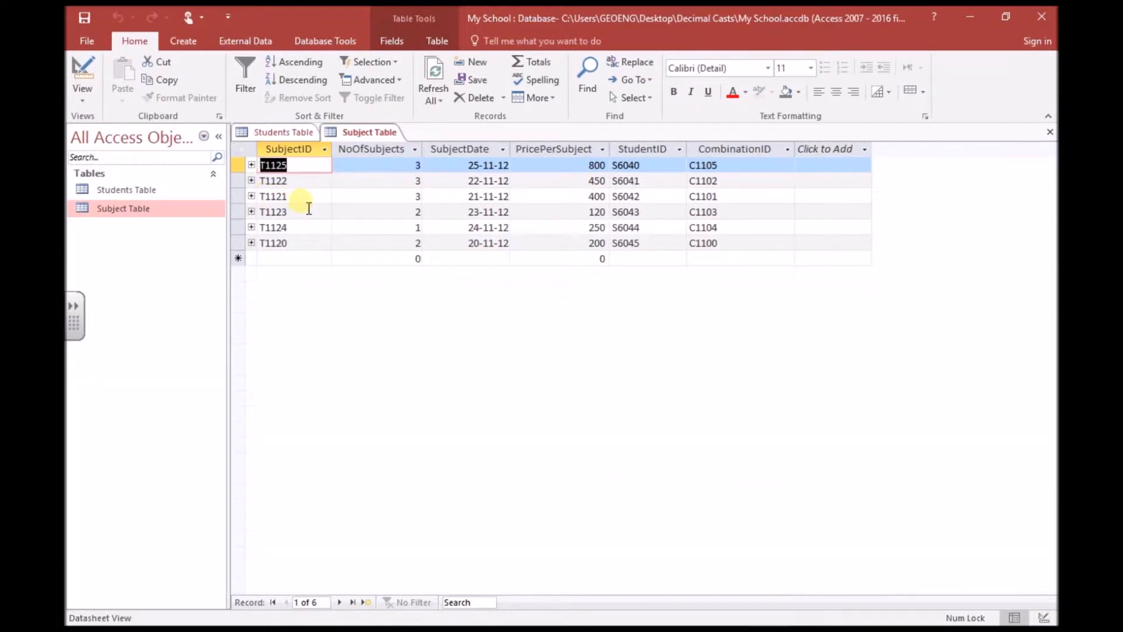
In Subject Table's Design View, add a TotalPrice field with Currency data type.
click(82, 106)
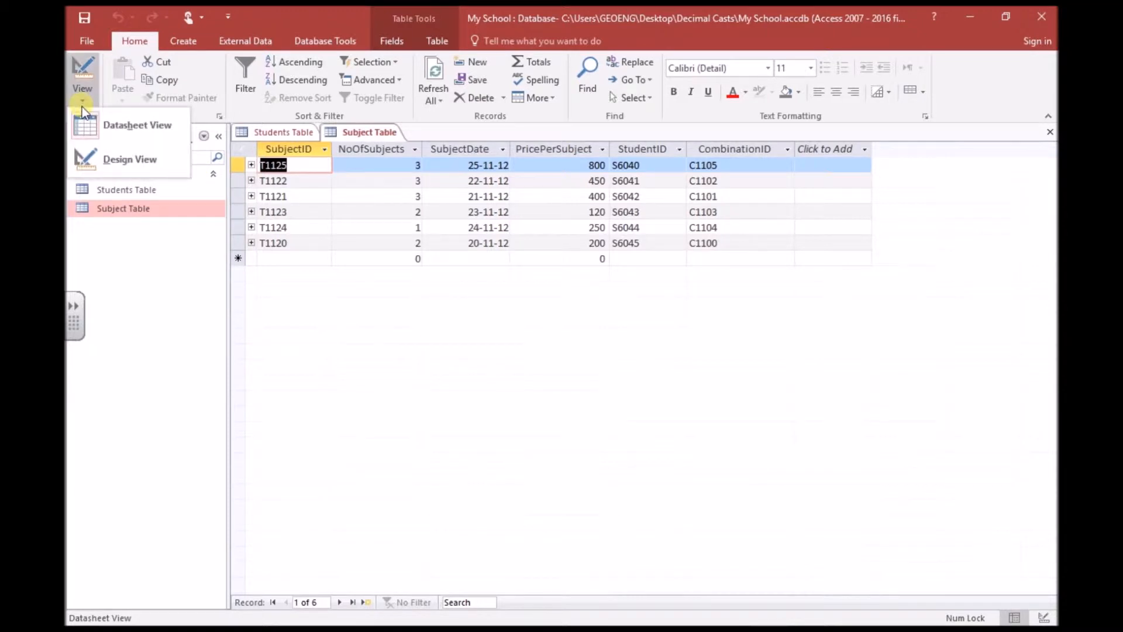
click(91, 164)
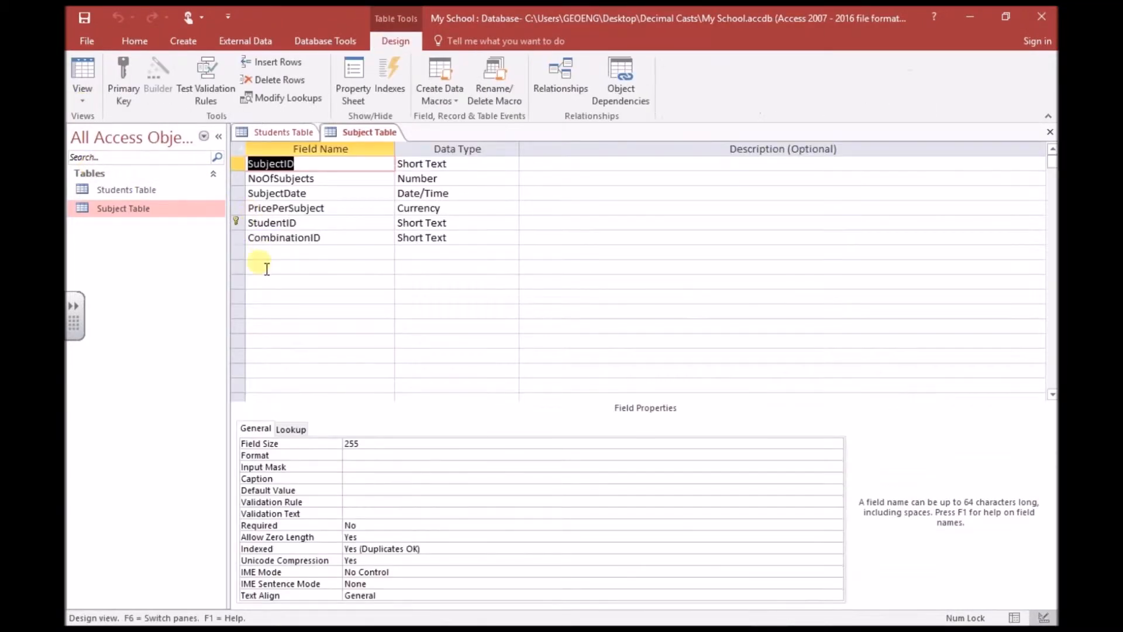
click(280, 257)
text(TotalPrice)
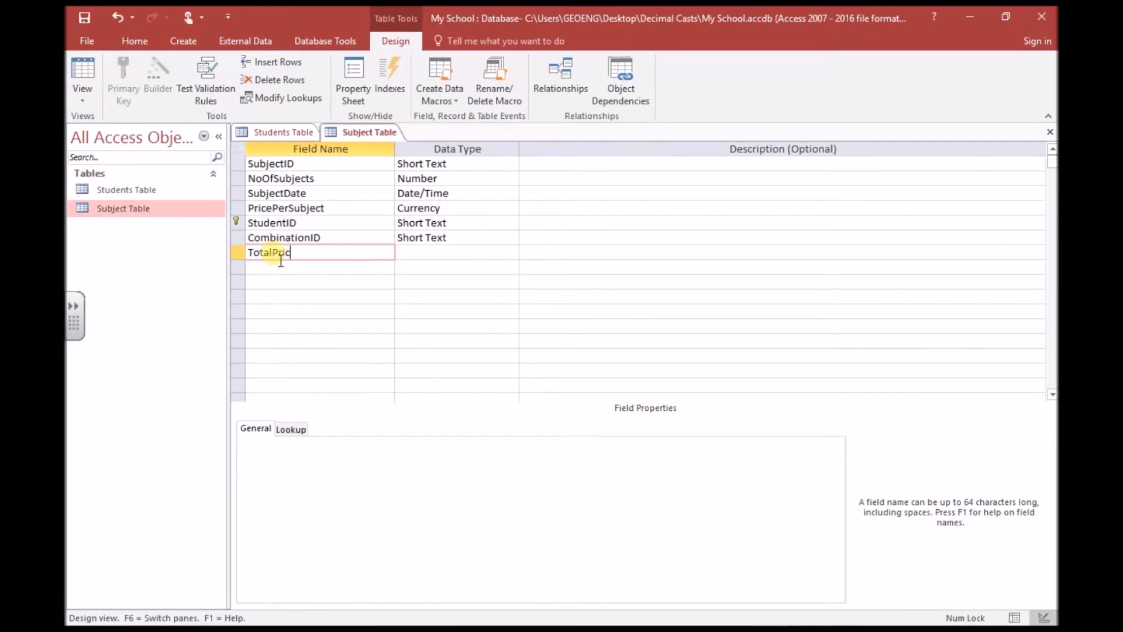
click(442, 256)
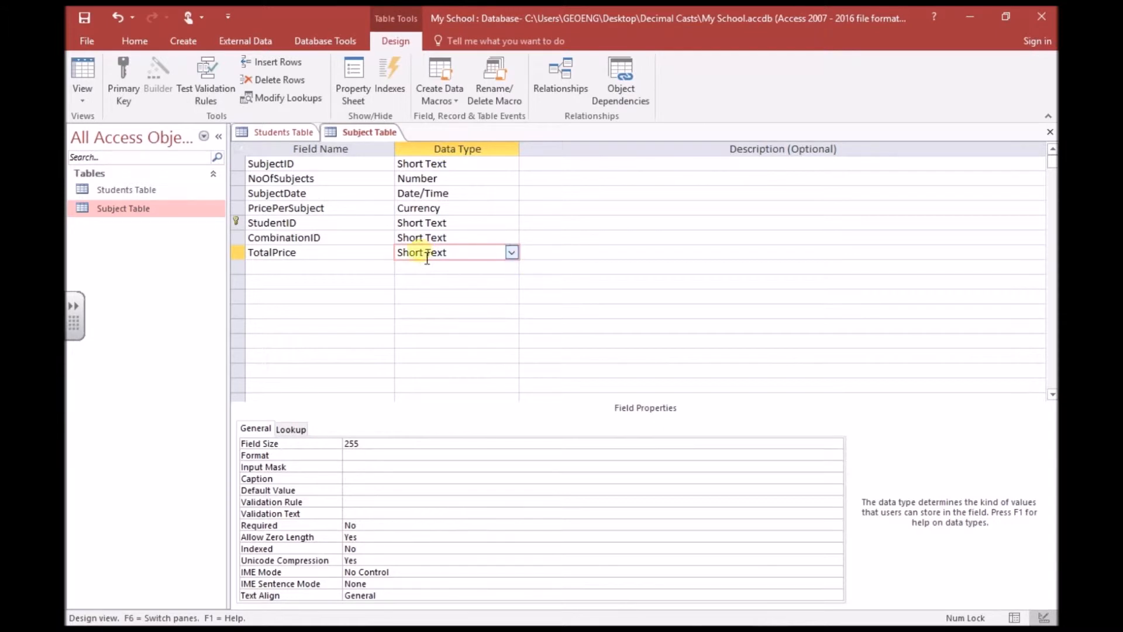
click(512, 253)
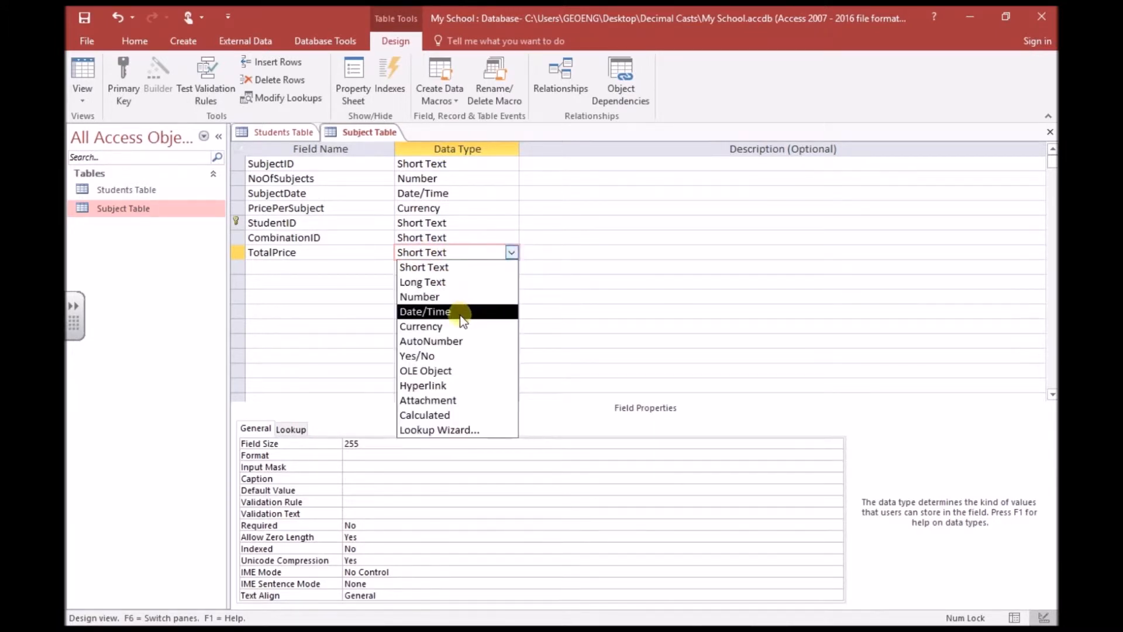
click(454, 326)
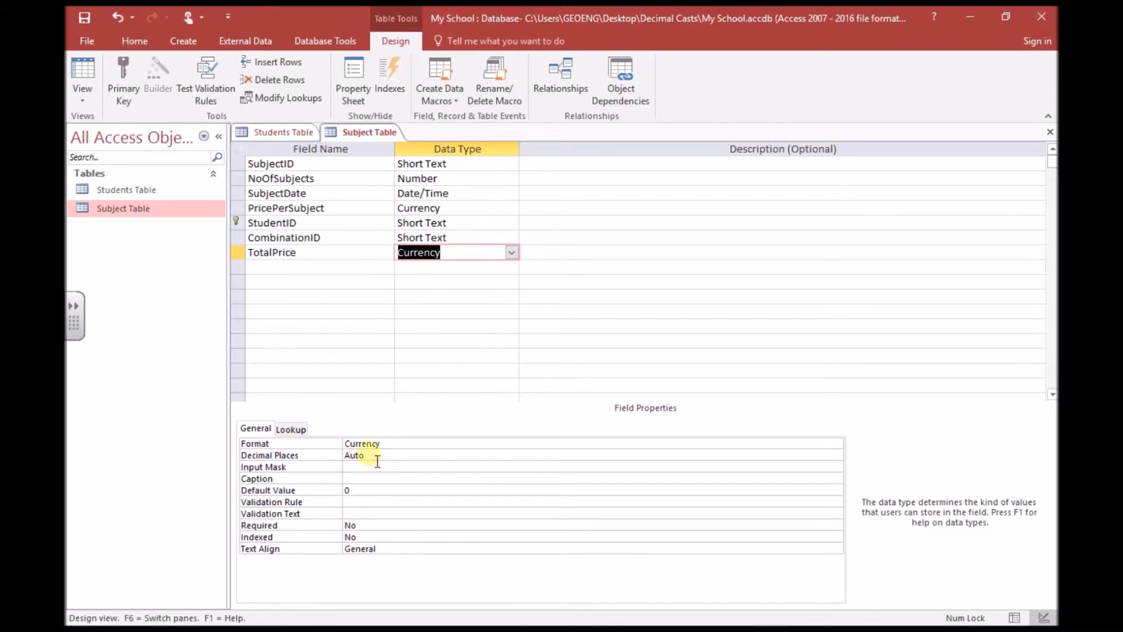
Give TotalPrice Standard format and 0 decimal places, and save the table design.
click(581, 446)
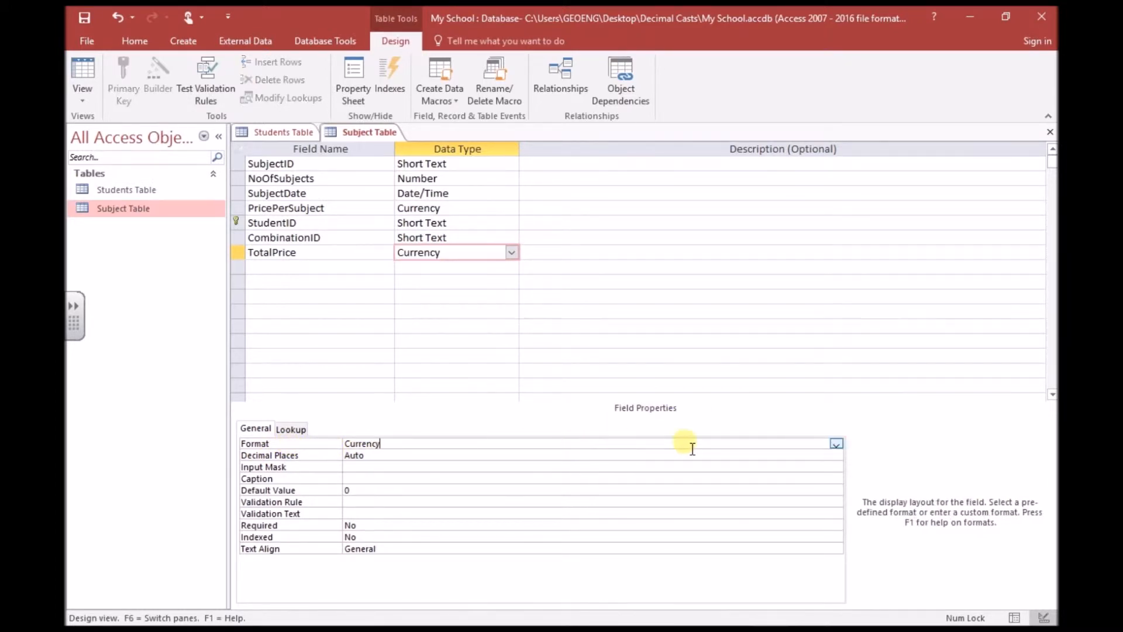
click(837, 444)
click(671, 499)
click(412, 455)
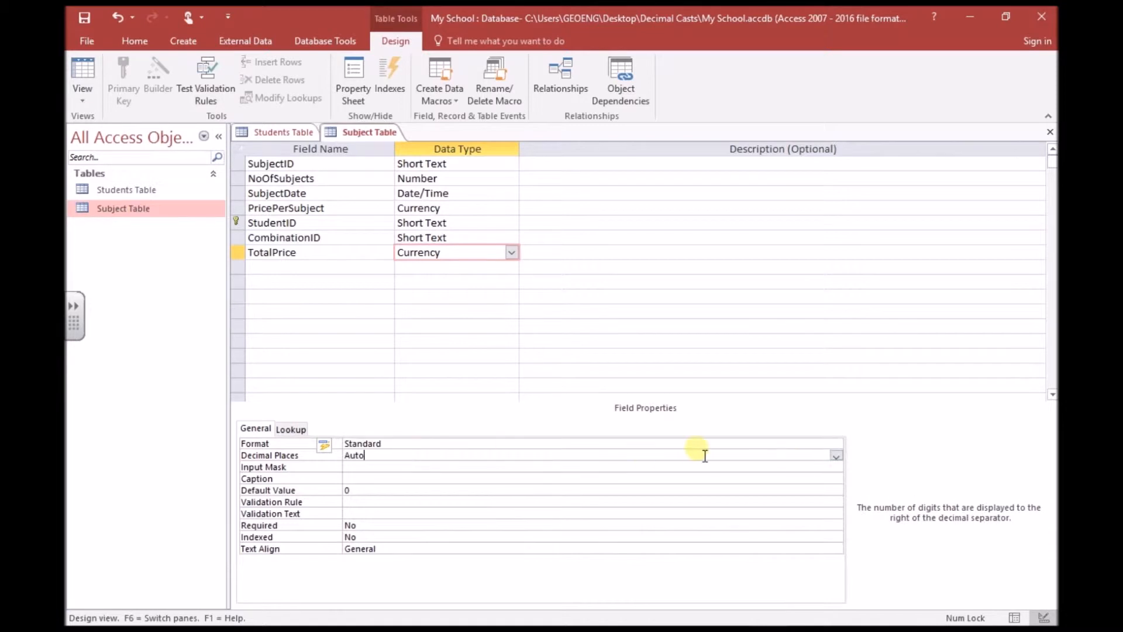
click(836, 455)
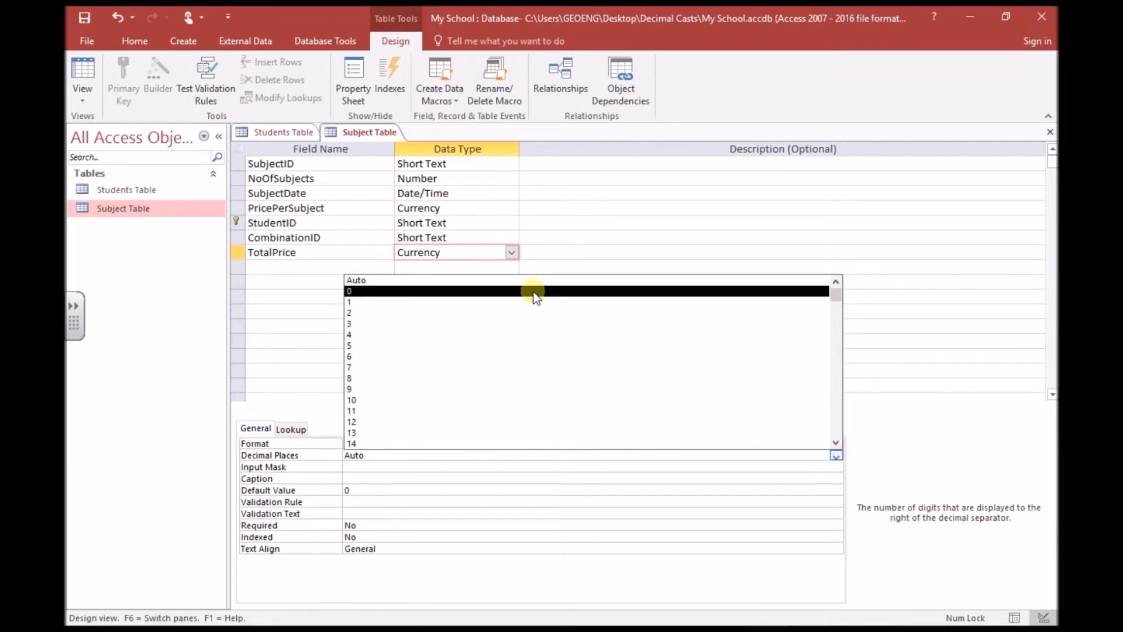
click(534, 290)
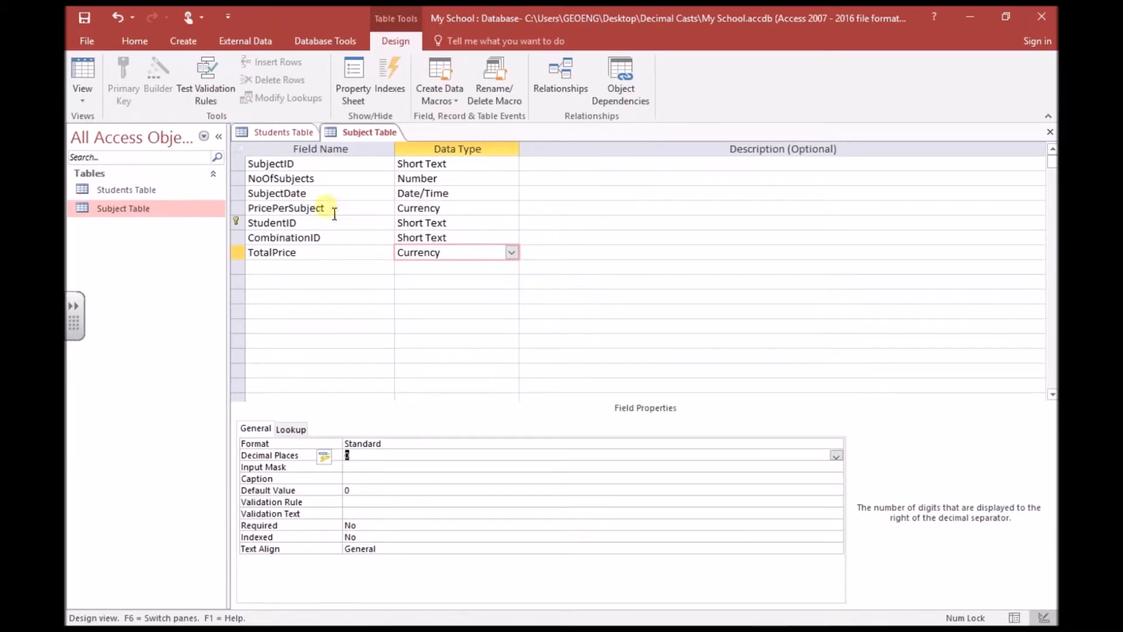
click(90, 16)
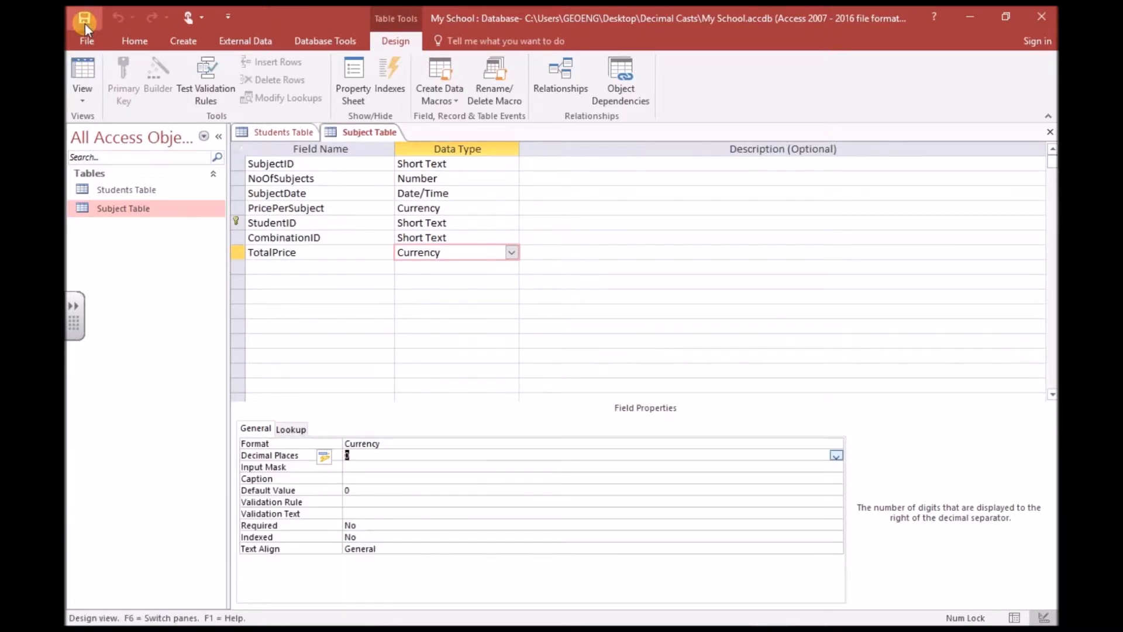
click(83, 103)
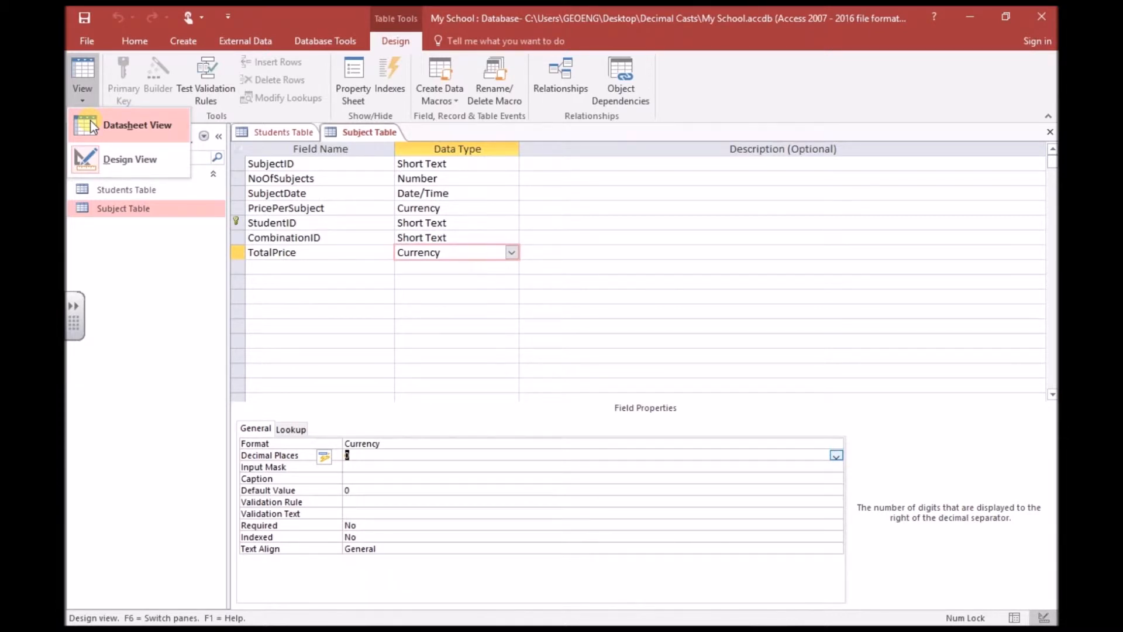
Return Subject Table to Datasheet View, showing the empty TotalPrice column for all six records.
click(90, 123)
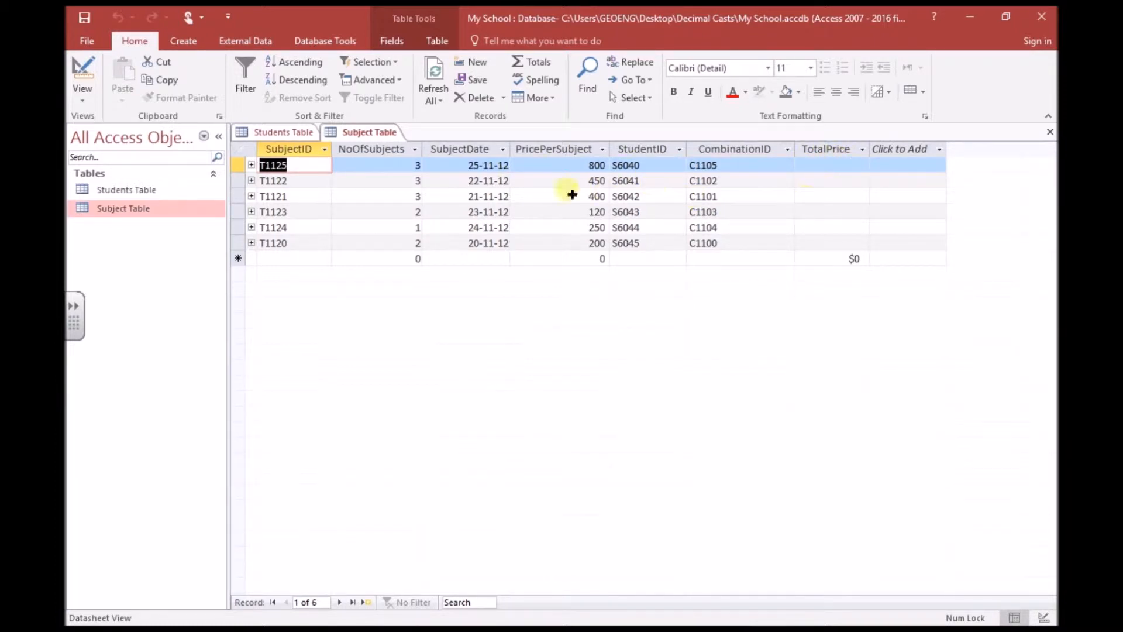
click(189, 42)
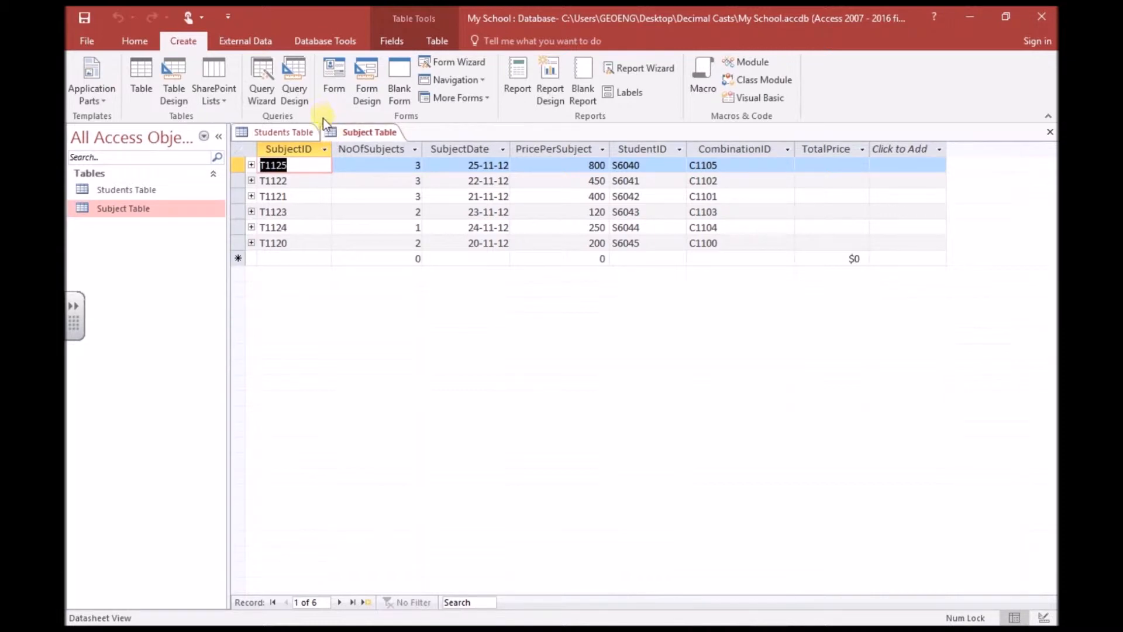
Start a new Query Design and add Subject Table from the Show Table dialog.
click(293, 92)
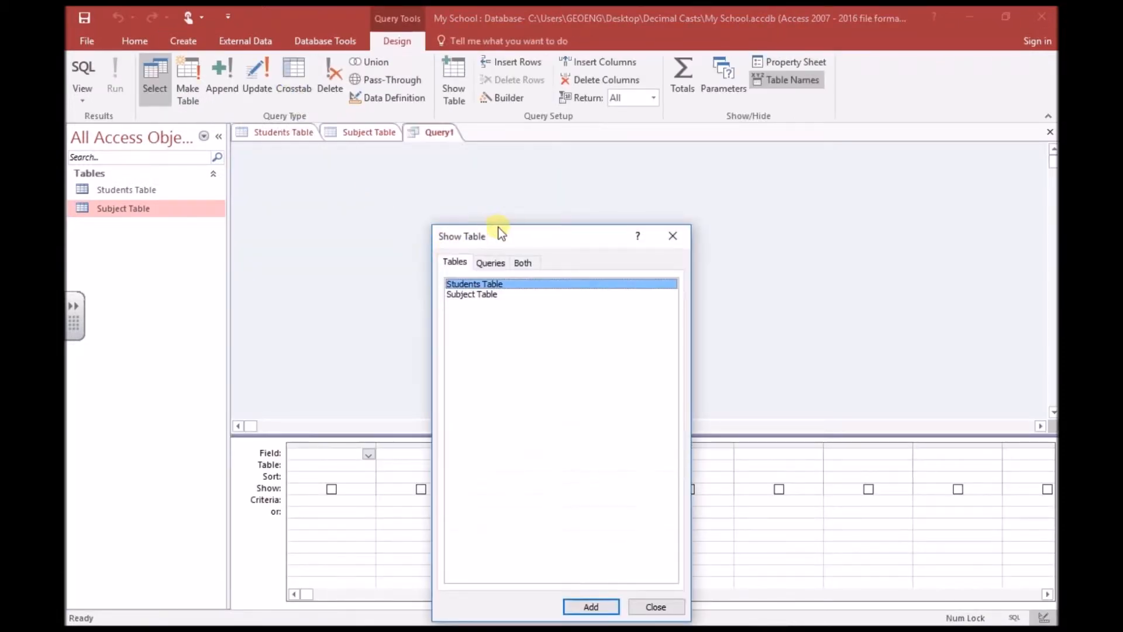
drag(524, 226, 714, 170)
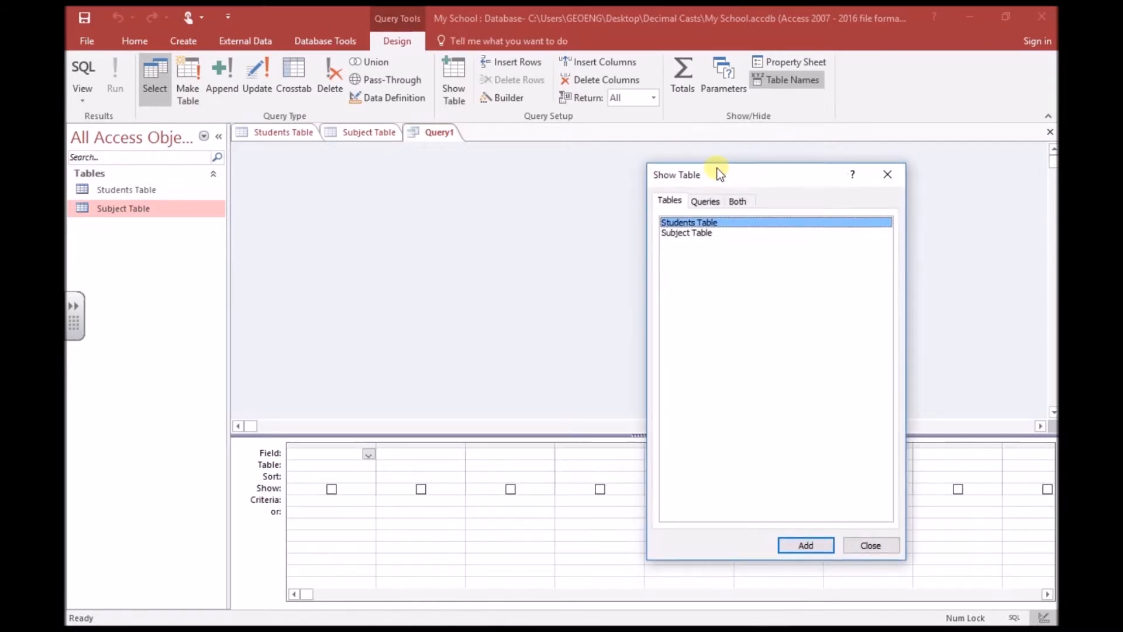
click(688, 234)
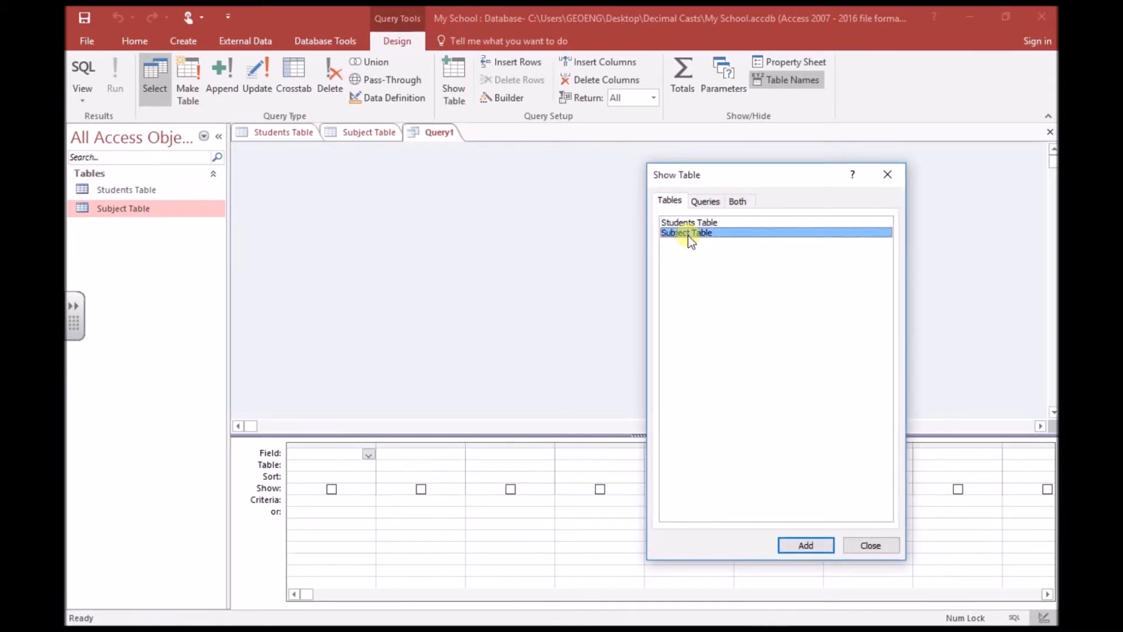
click(809, 544)
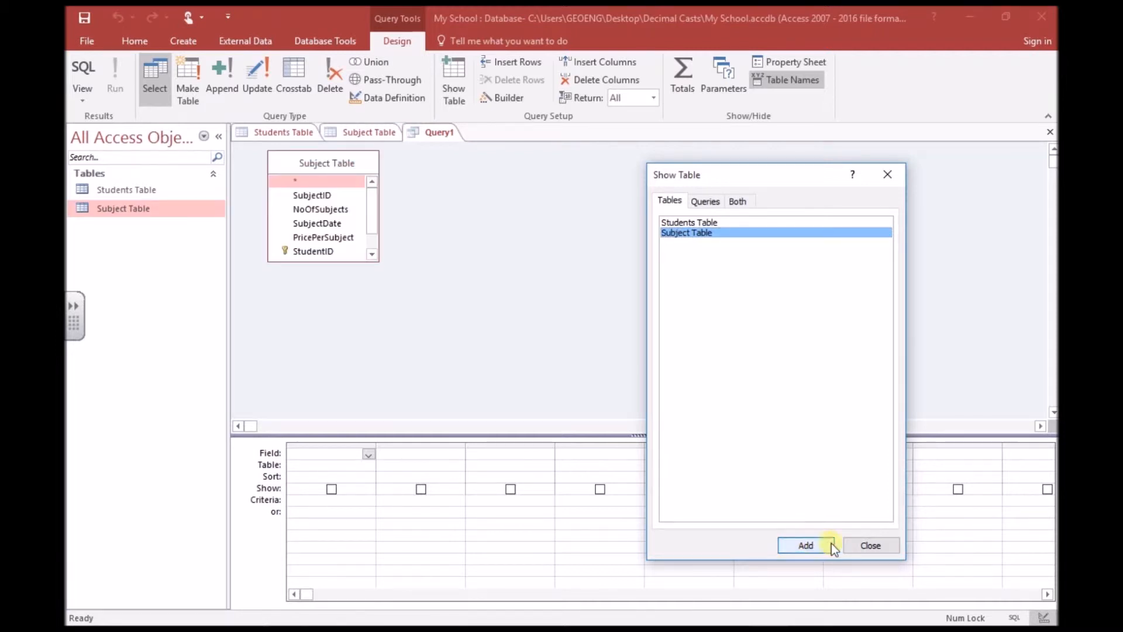
click(871, 545)
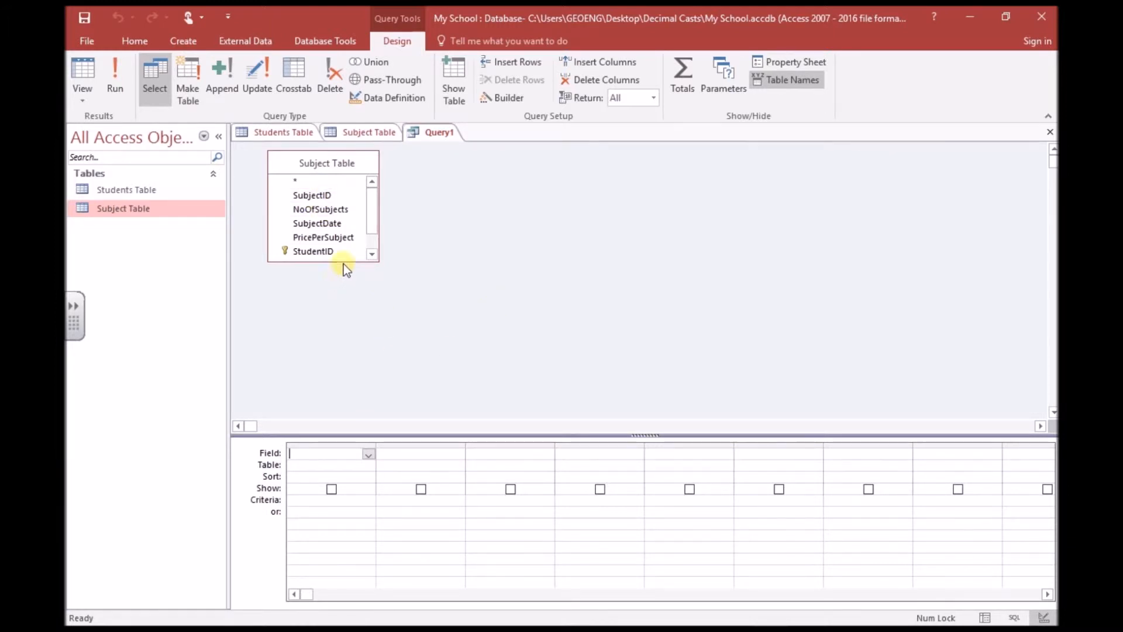
Place SubjectID, NoOfSubjects, SubjectDate and PricePerSubject into the first four query grid columns.
drag(318, 197, 338, 445)
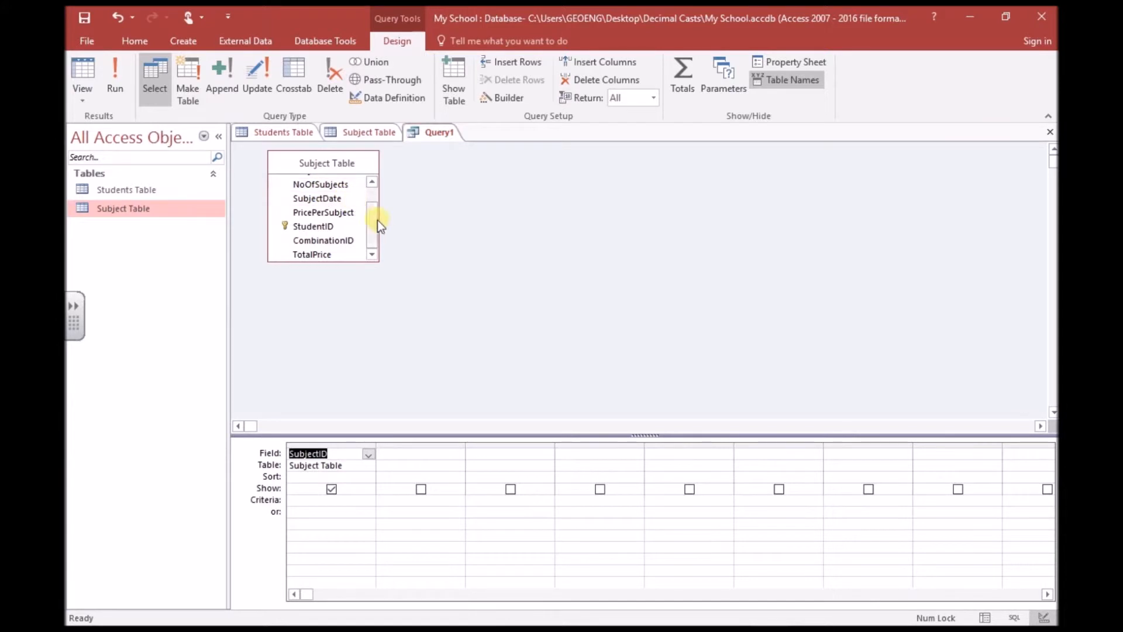
scroll(373, 225, up, 1)
drag(330, 204, 421, 454)
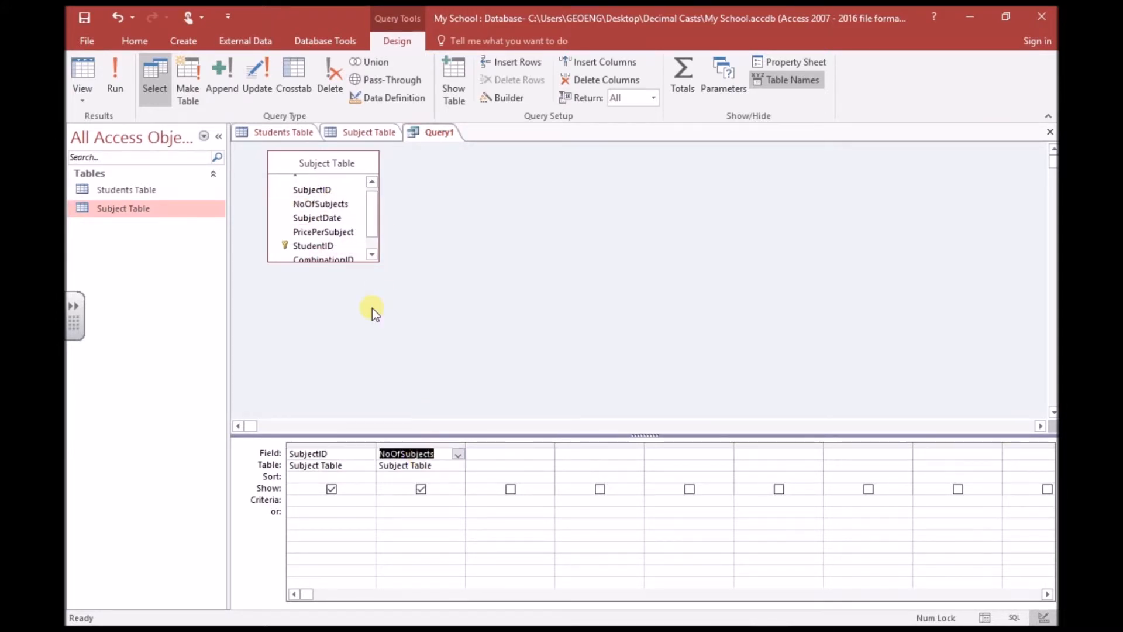
drag(328, 217, 506, 460)
drag(508, 463, 506, 460)
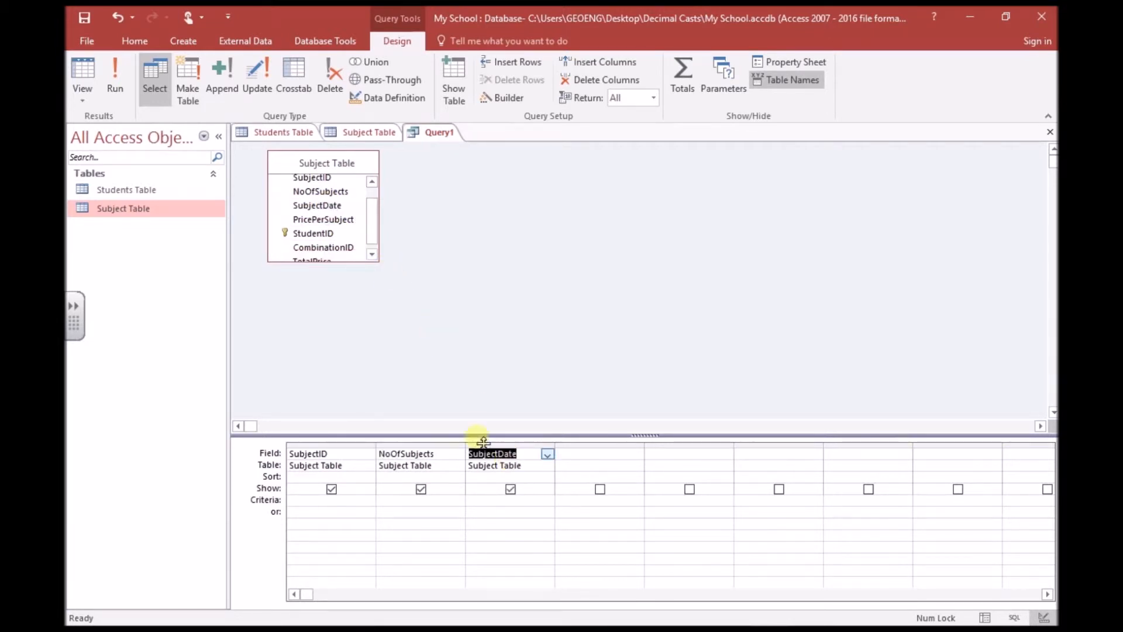
drag(328, 220, 595, 466)
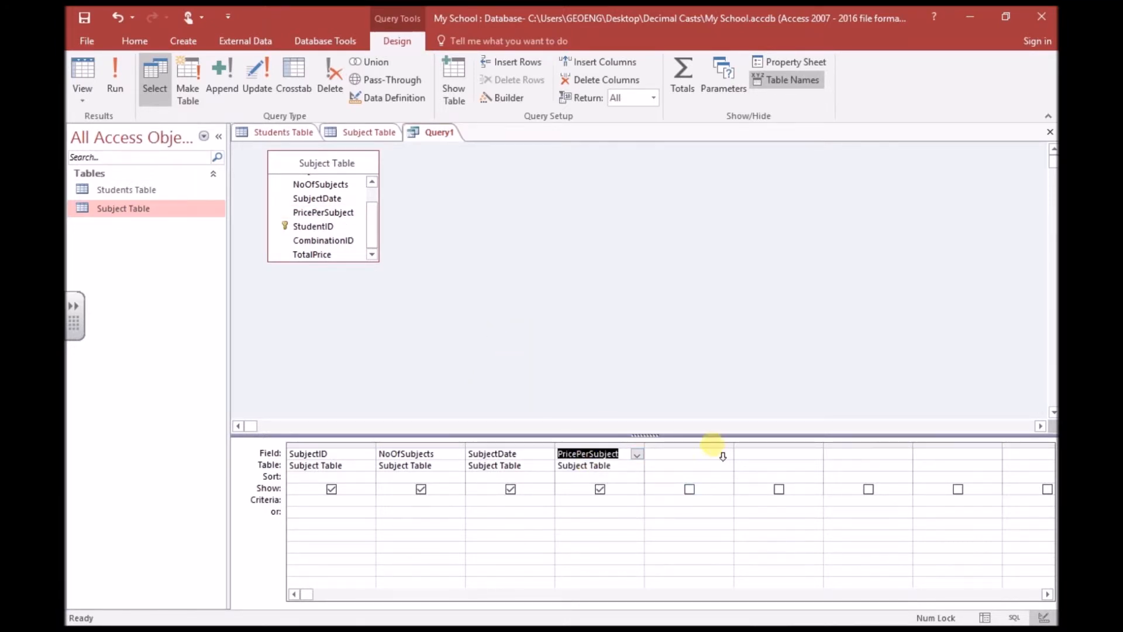
click(702, 462)
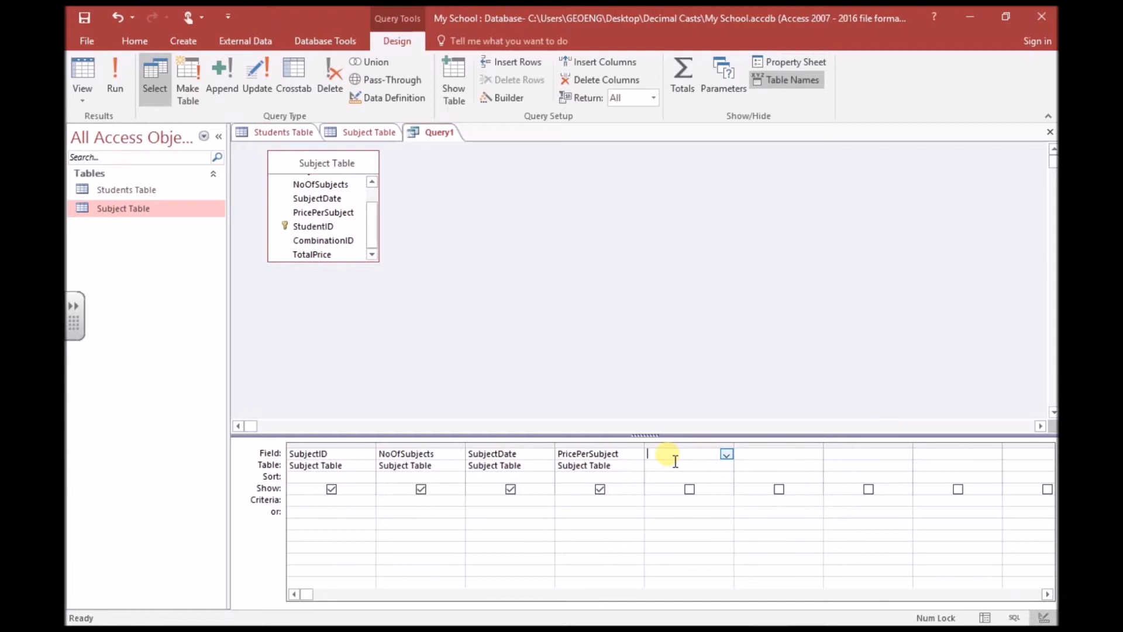
Enter 'TotalPrice: [NoOfSubjects]*[PricePerSubject]' in the fifth column and tick its Show box.
text(T)
click(696, 456)
text(: [)
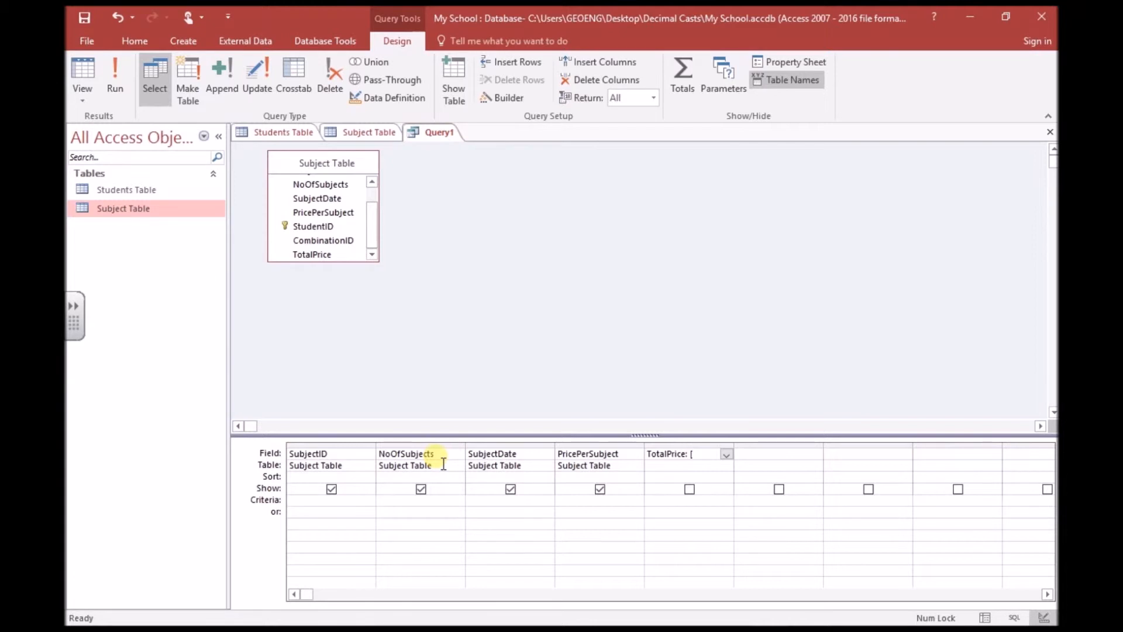
text(N)
text(oOf)
text(Subj)
text(ects)
text(])
text(*)
text([)
text(Price)
text(PerSu)
text(bject)
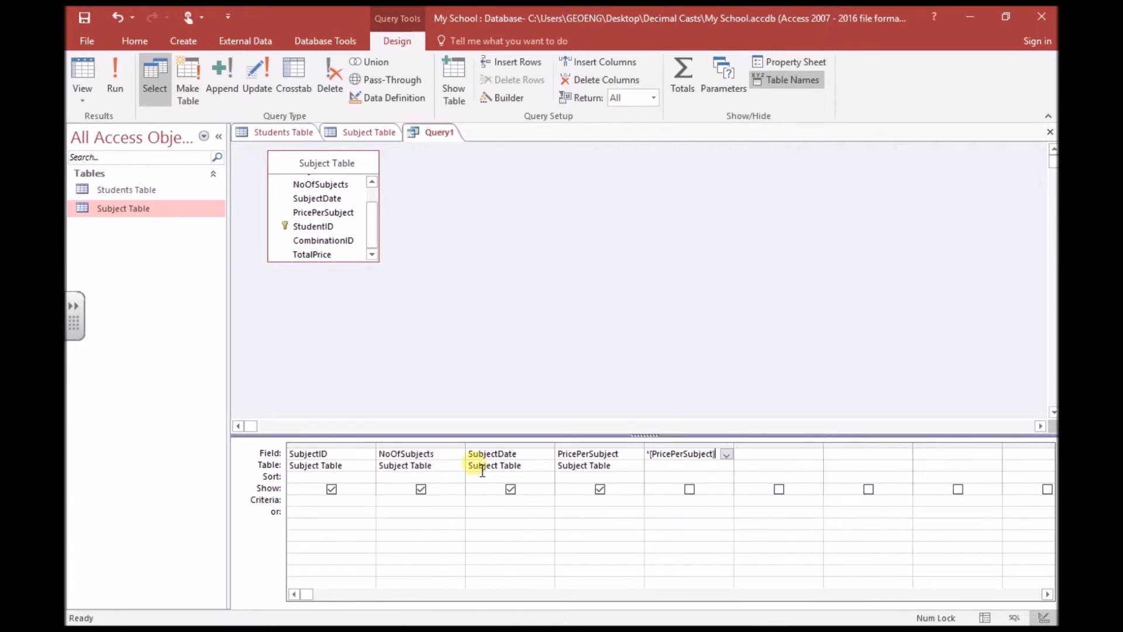
text(])
drag(740, 452, 881, 452)
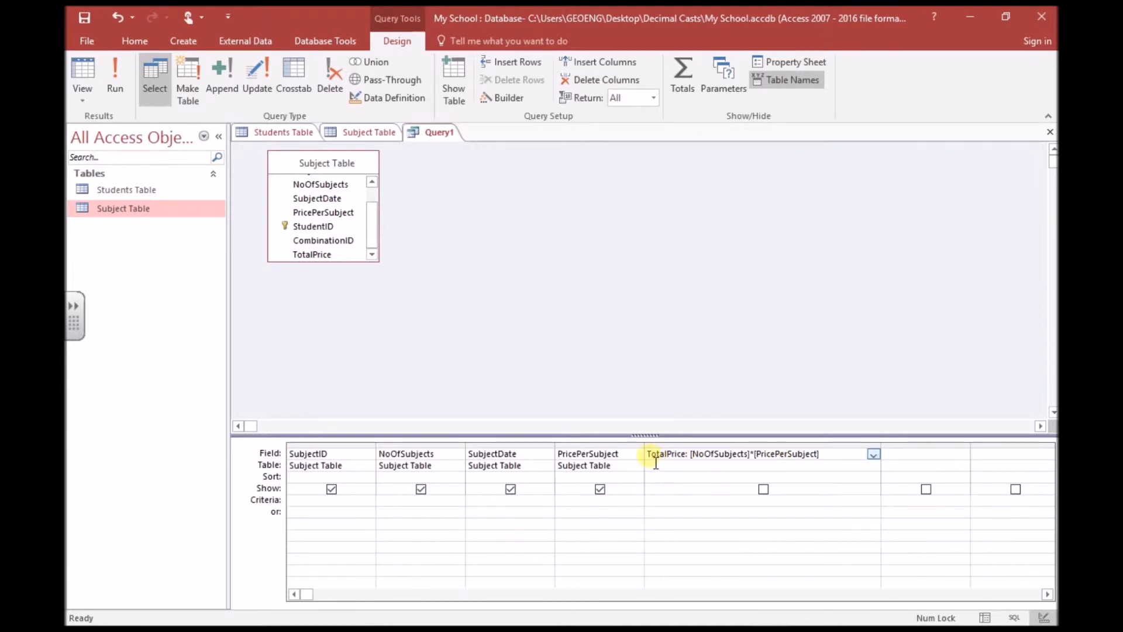
drag(648, 454, 705, 454)
drag(785, 449, 868, 433)
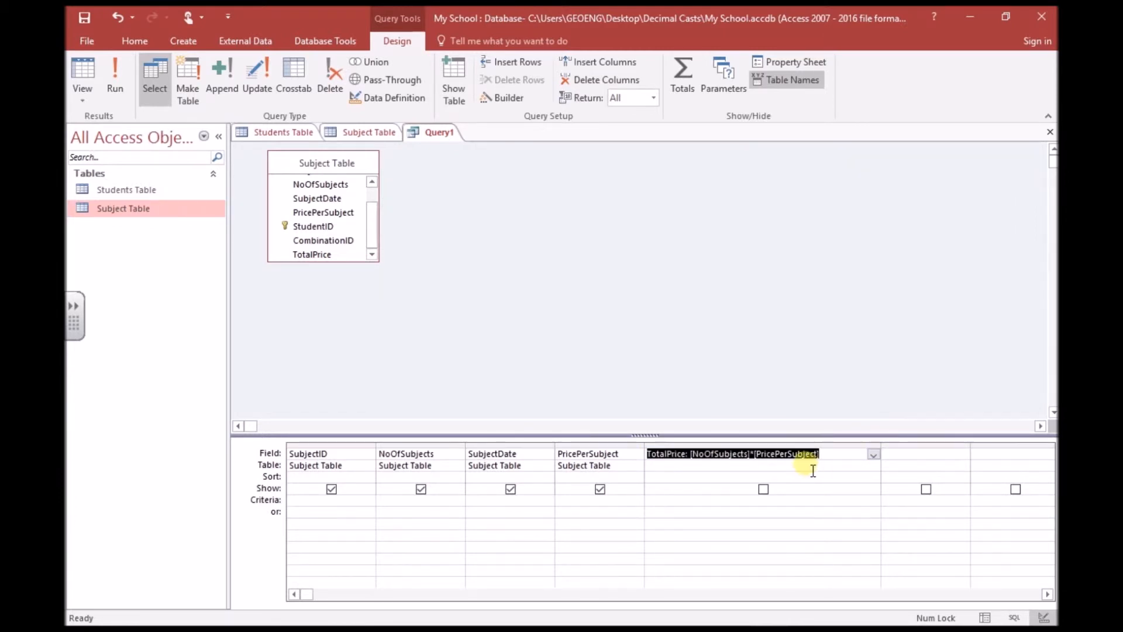
click(764, 489)
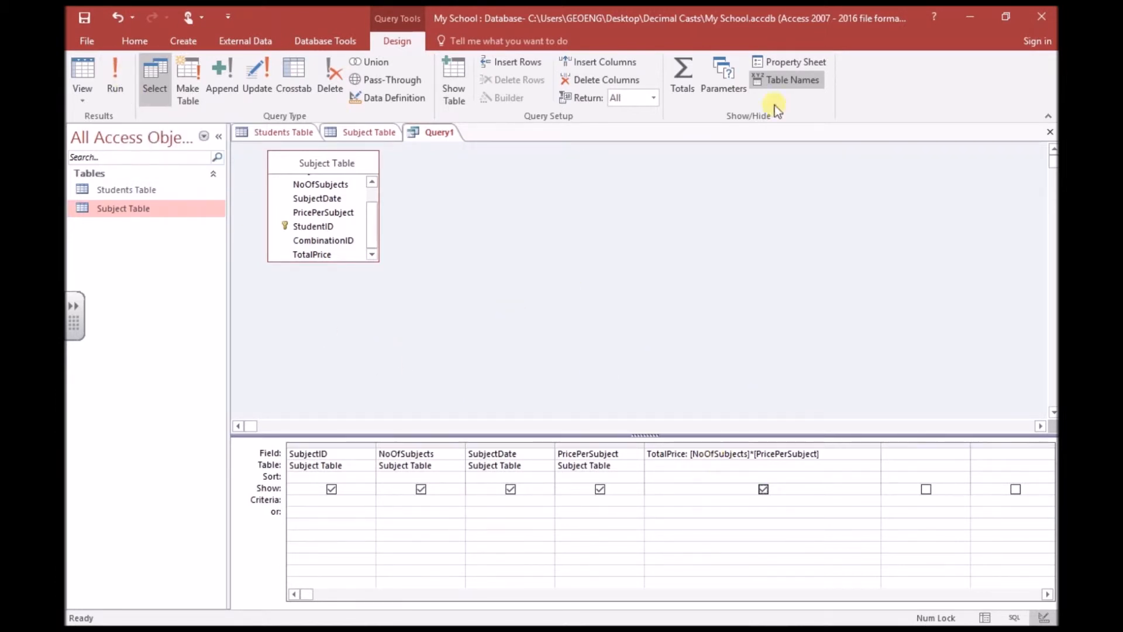
Set TotalPrice's Format property to Standard and run the query to see six totals.
click(782, 64)
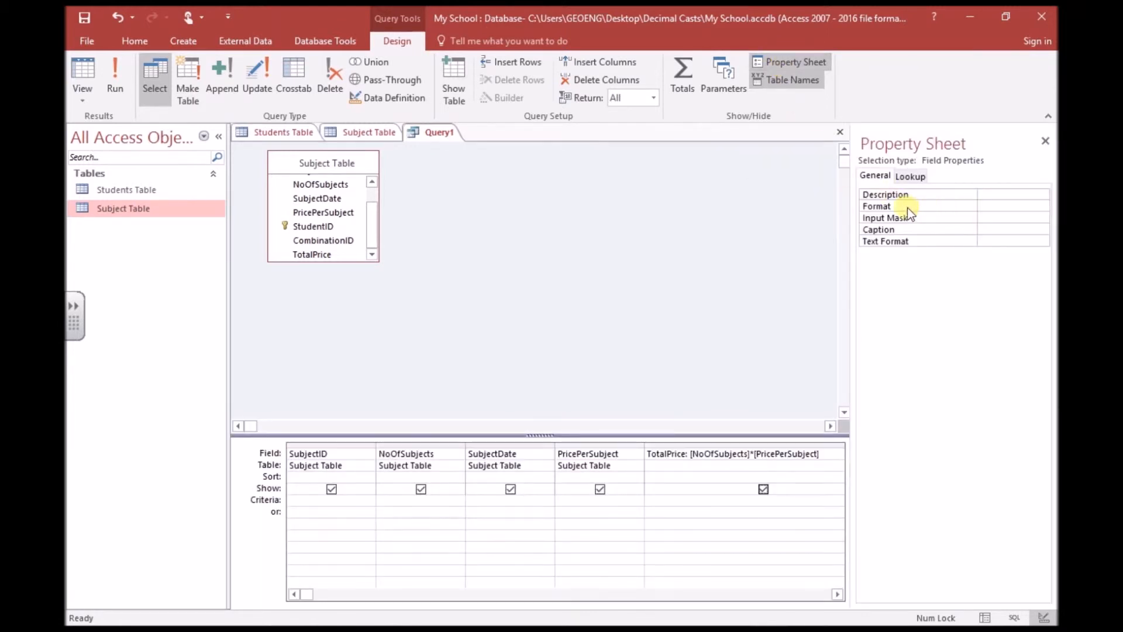
click(1011, 207)
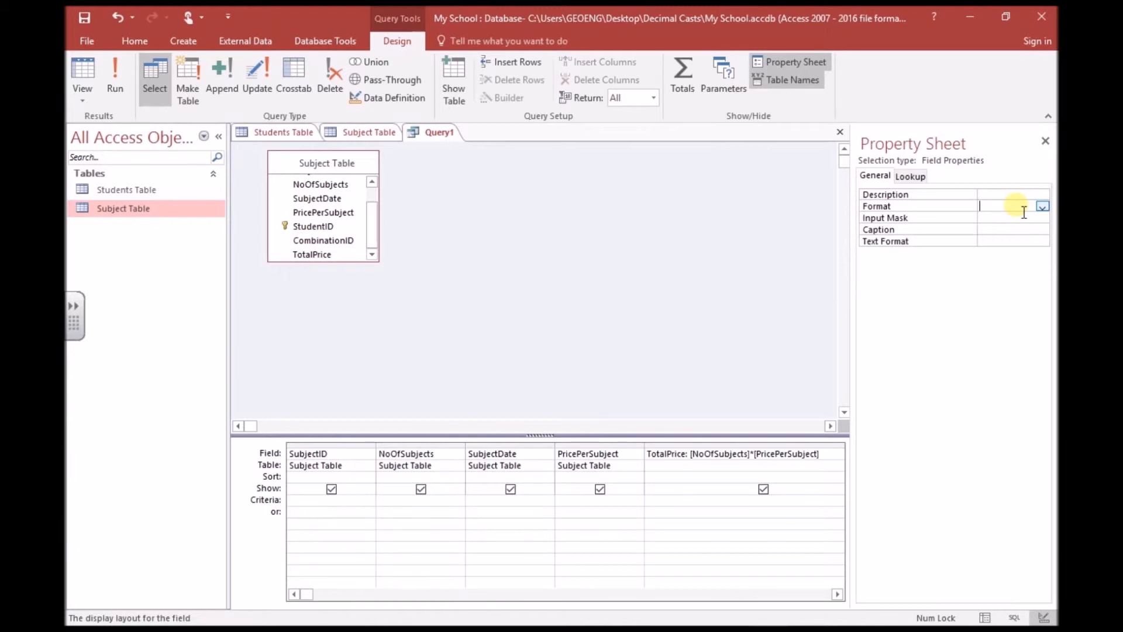
click(1040, 208)
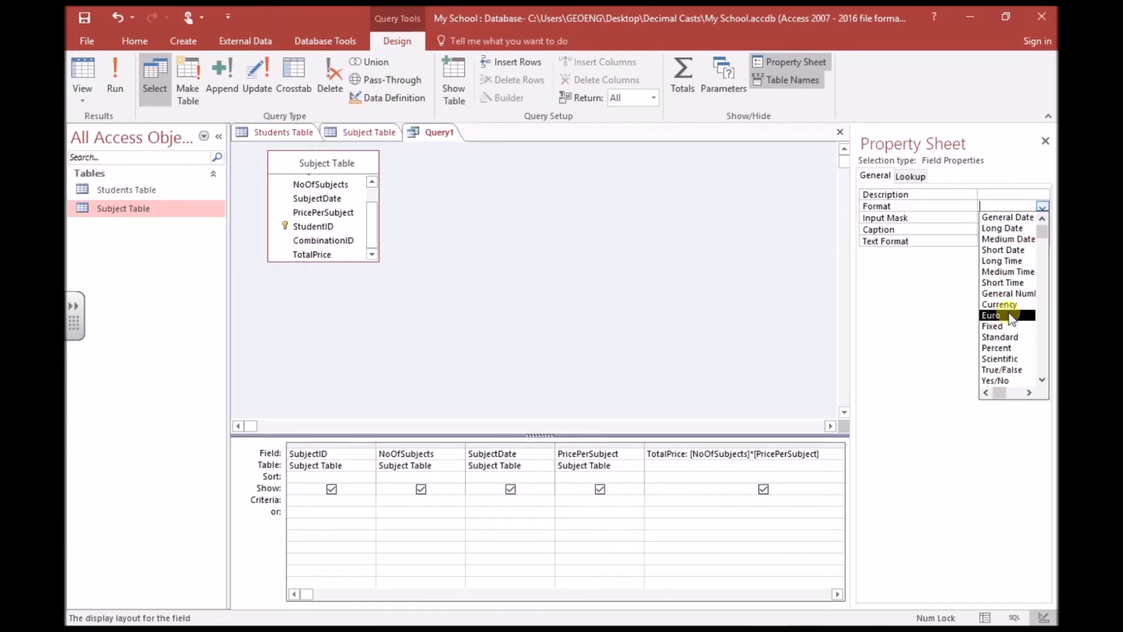
click(1006, 337)
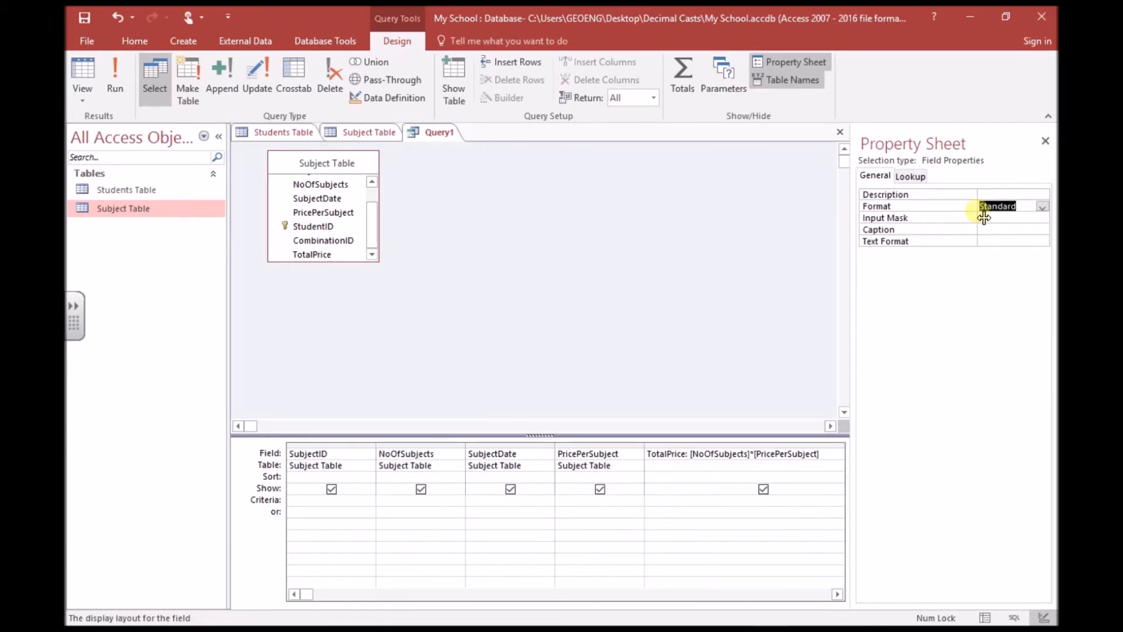
click(1003, 219)
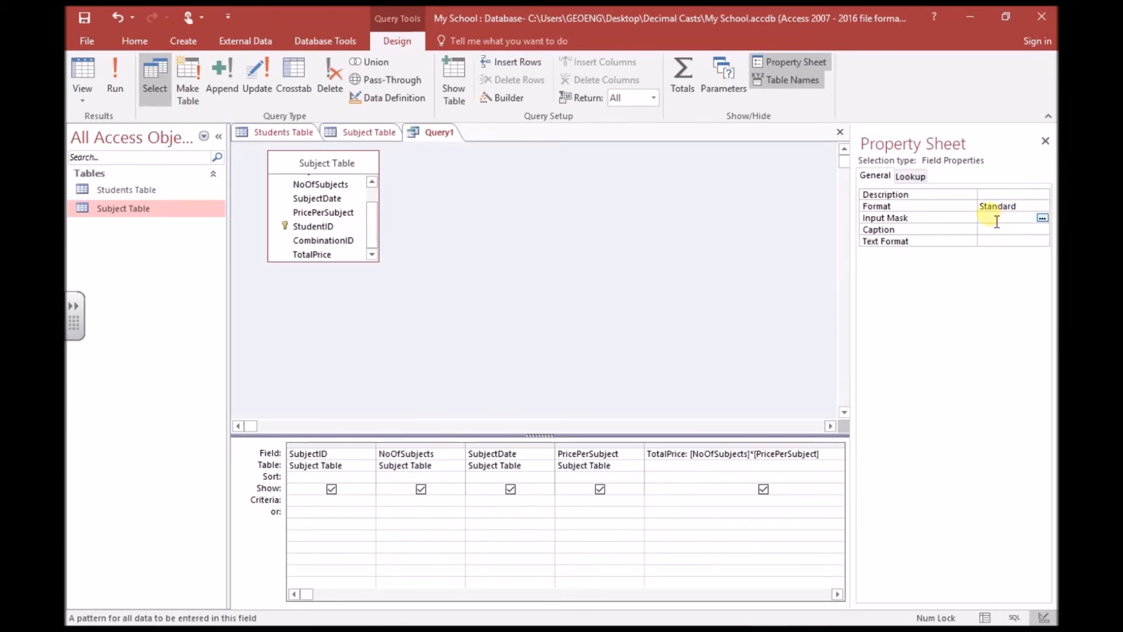
click(998, 207)
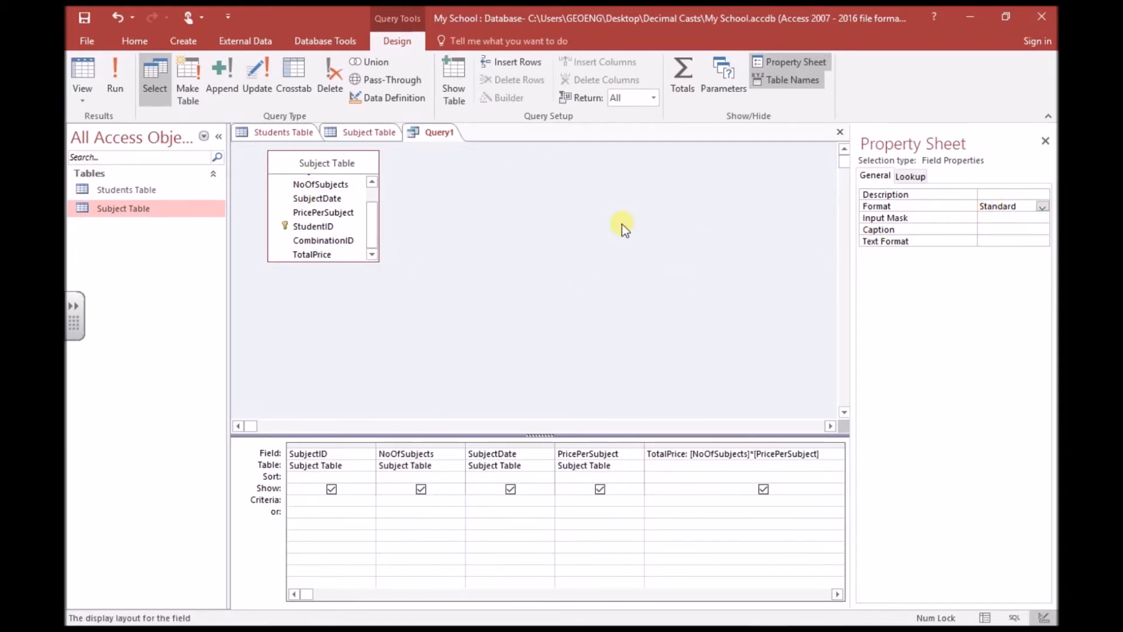
click(115, 76)
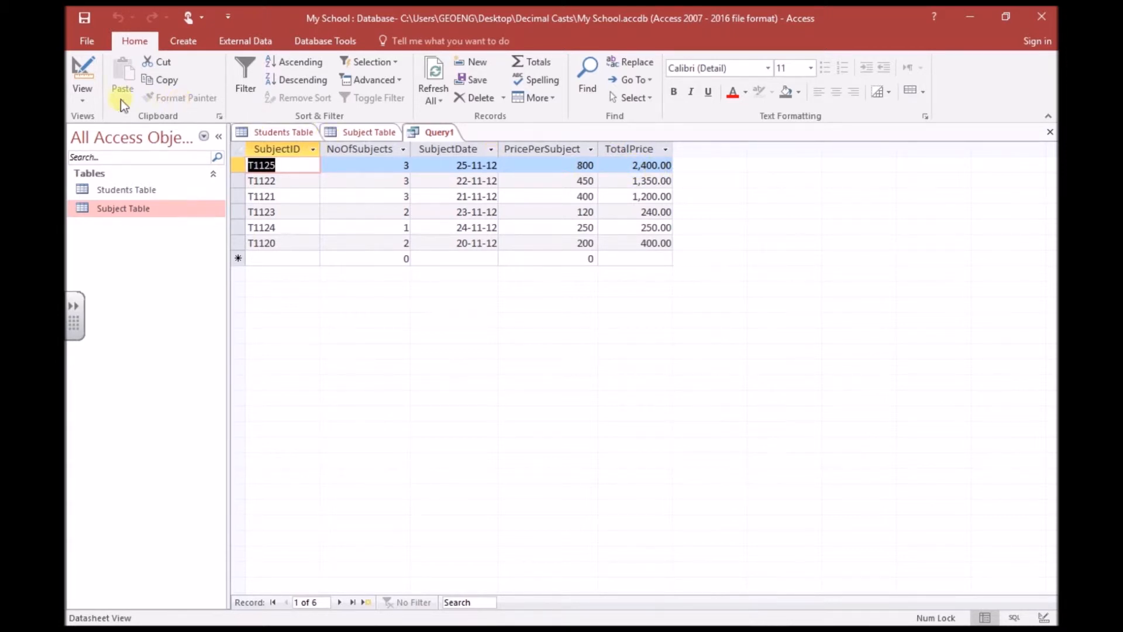
Set TotalPrice's Decimal Places property to 0 and rerun the query showing whole numbers.
click(81, 98)
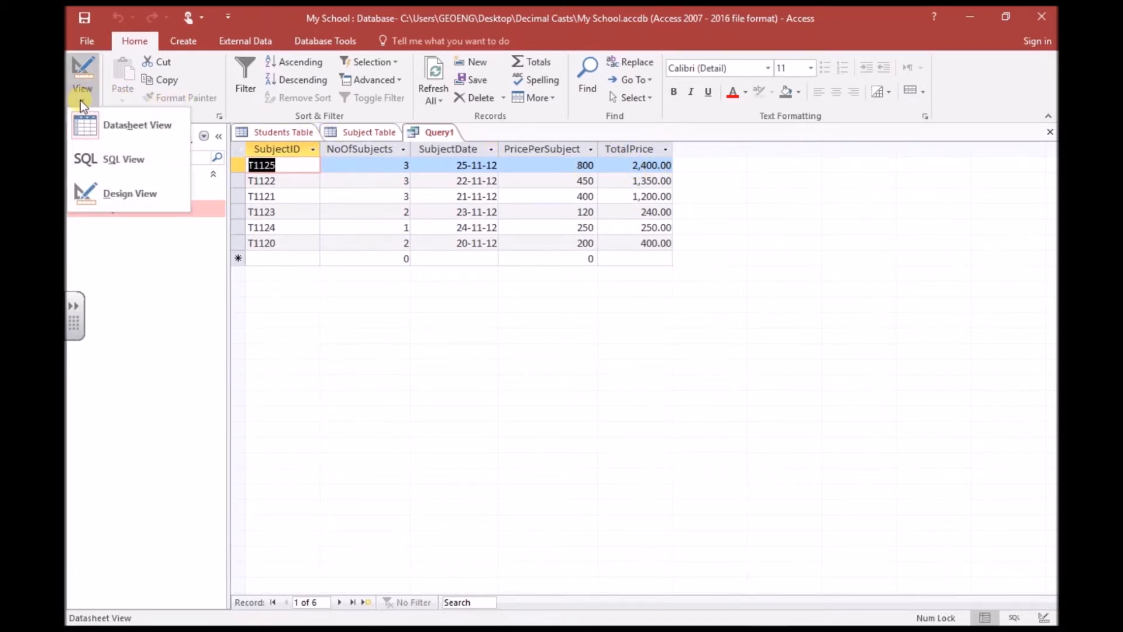
click(123, 193)
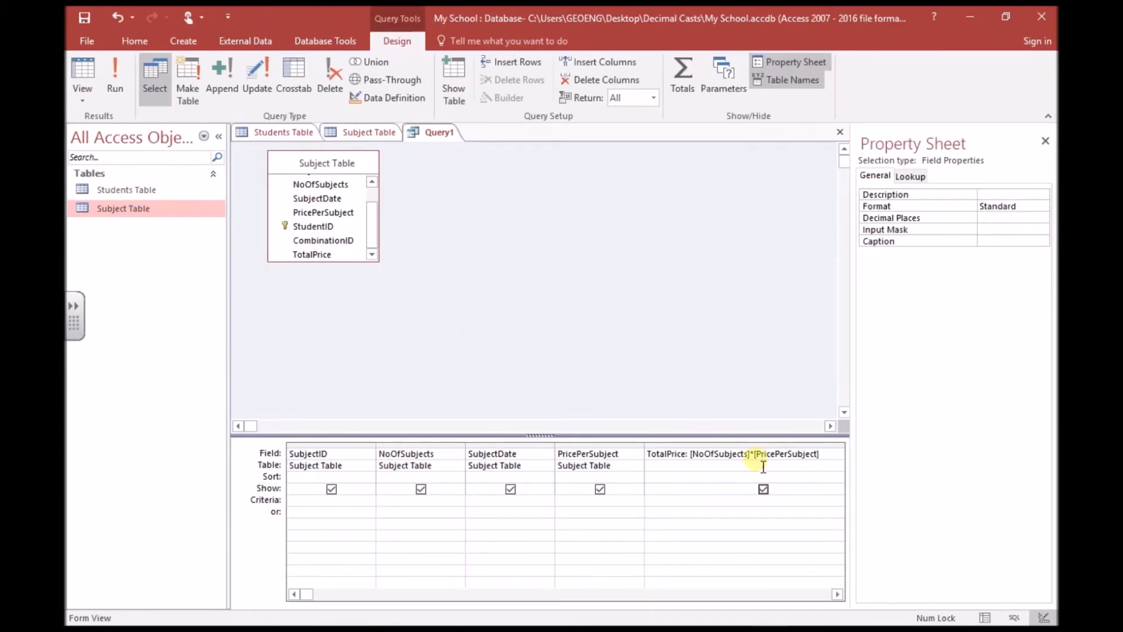
click(775, 456)
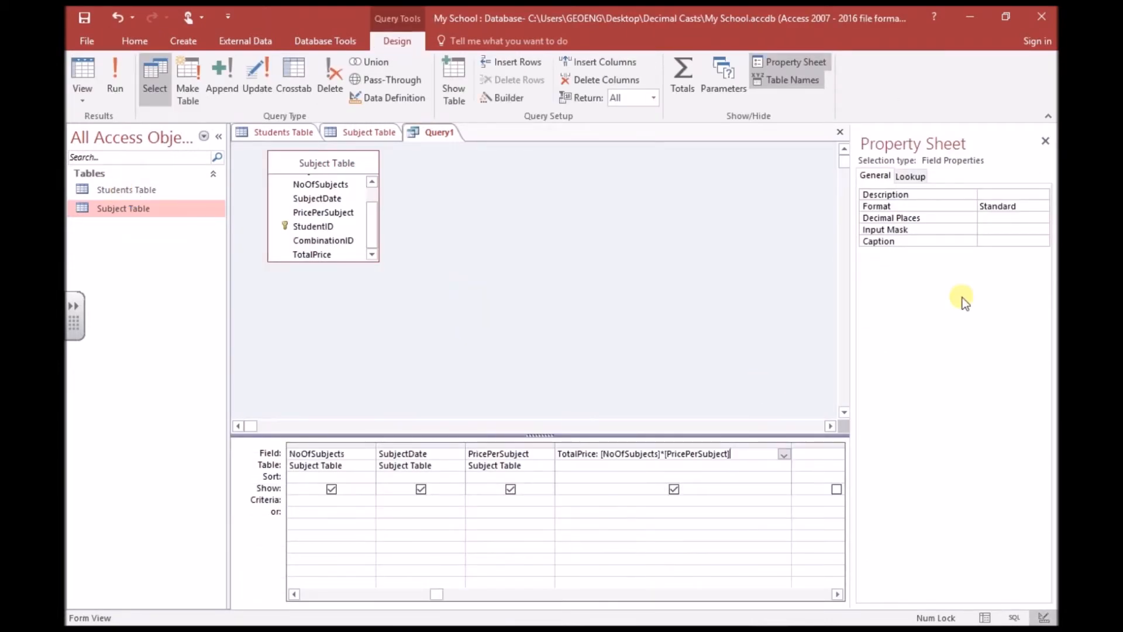
click(997, 221)
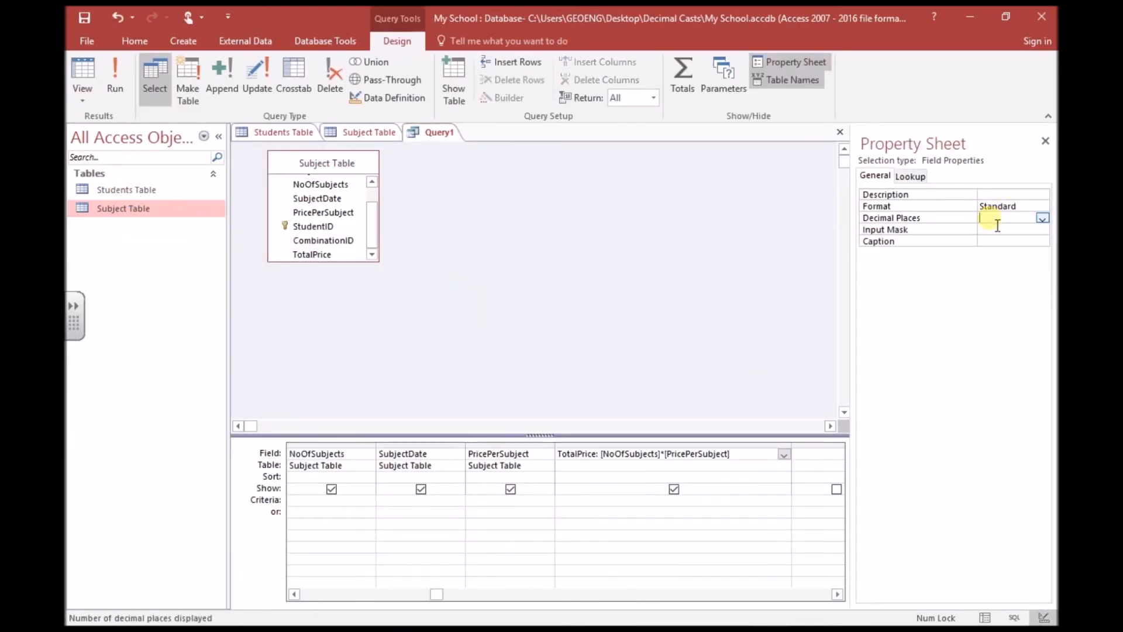
click(1040, 218)
click(1020, 240)
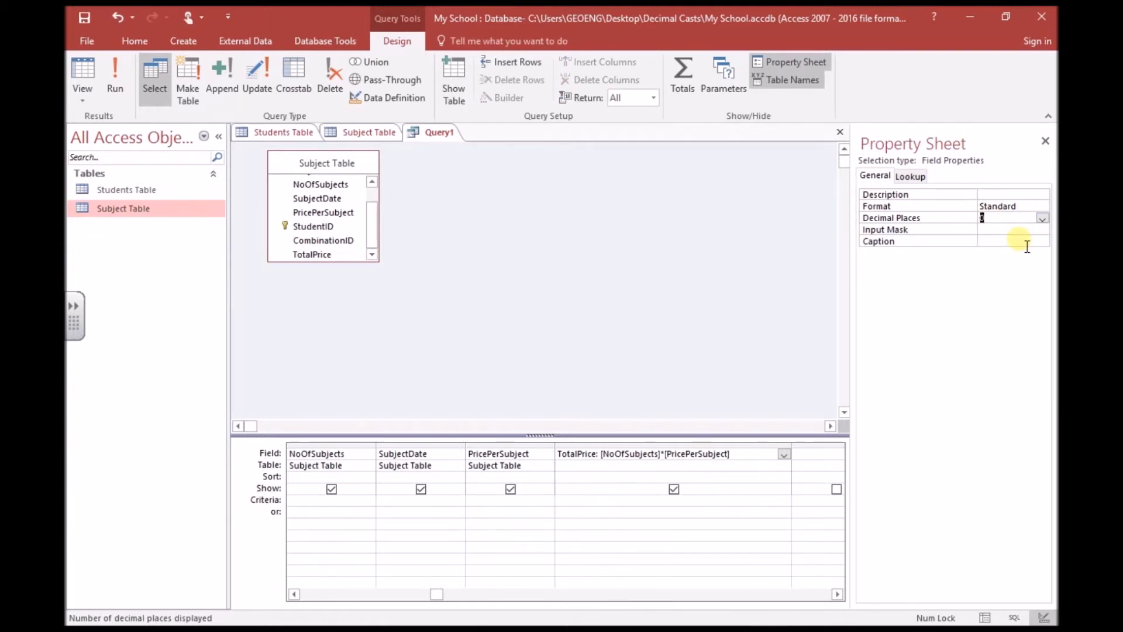
click(114, 88)
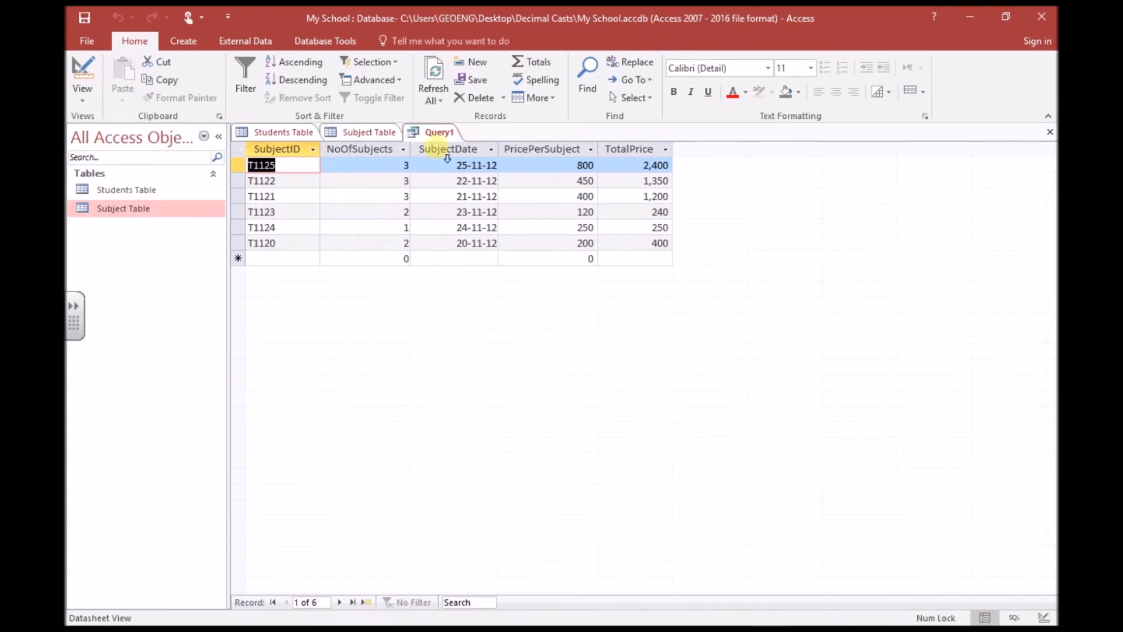
Save the query as 'Calc Query' and switch to the Students Table records.
click(86, 16)
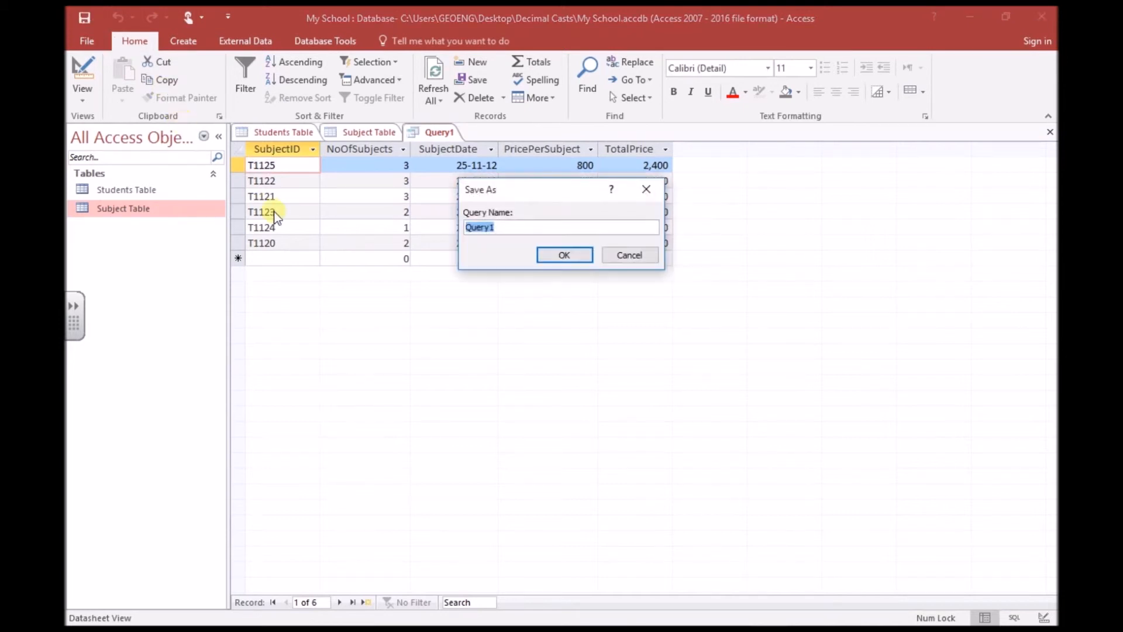
text(Calc Query)
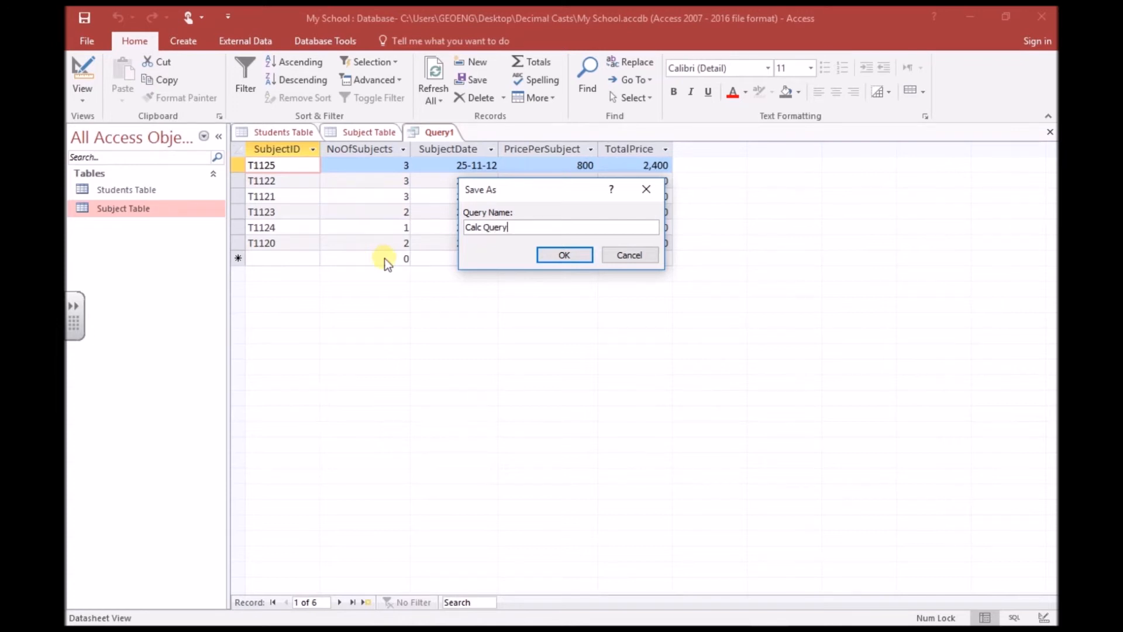
click(563, 255)
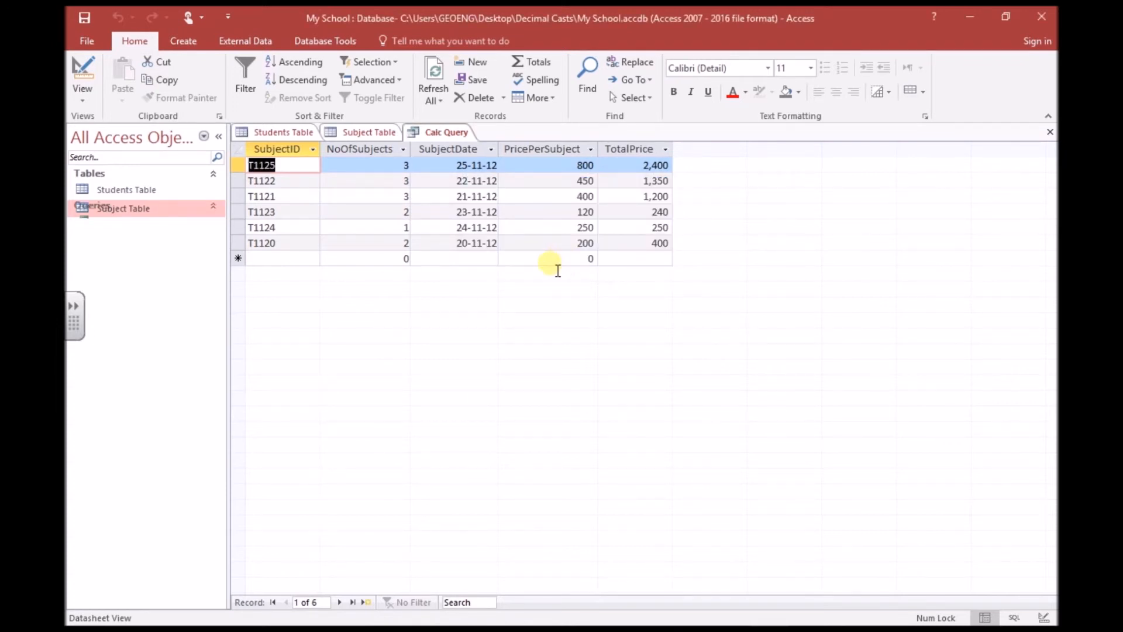
click(292, 132)
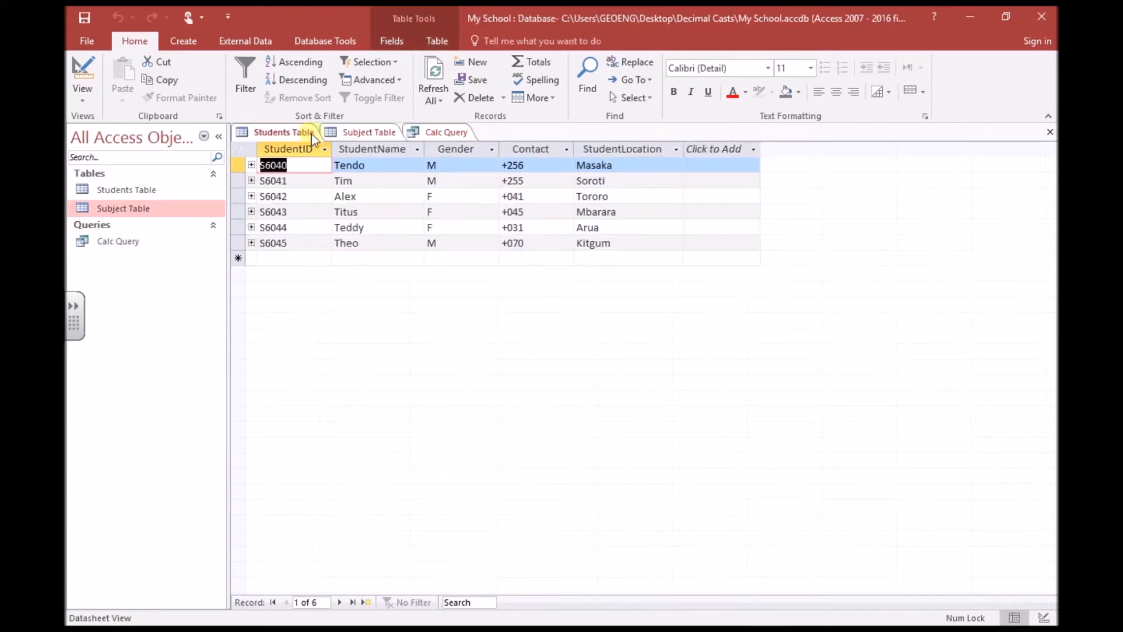
Create a new design-view query containing the Students Table and Subject Table, joined on StudentID.
click(193, 45)
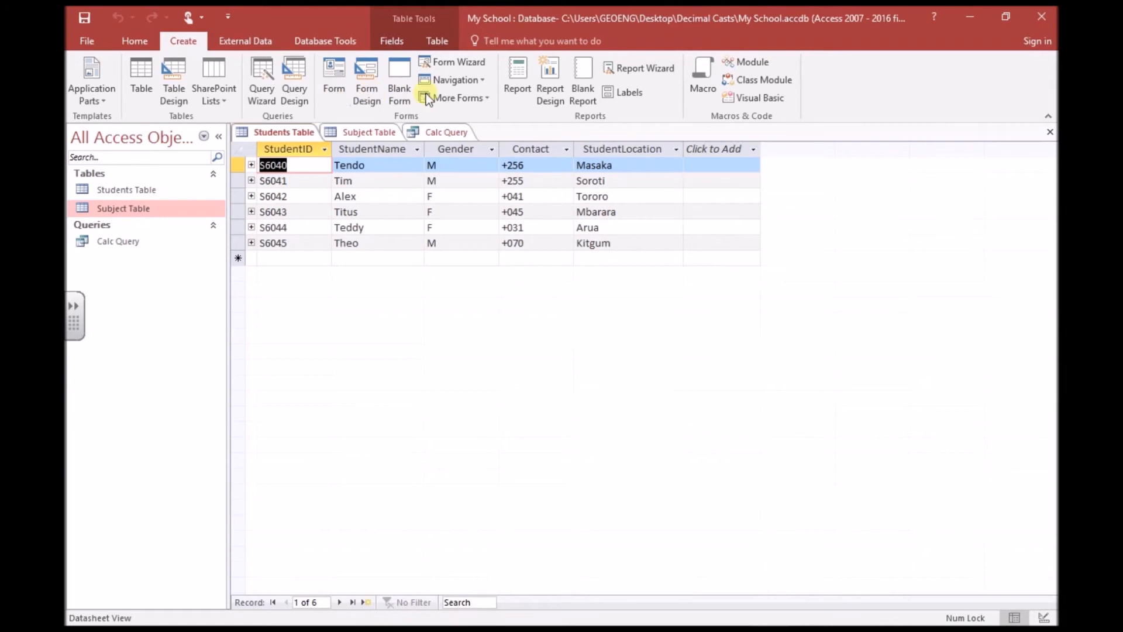
click(293, 85)
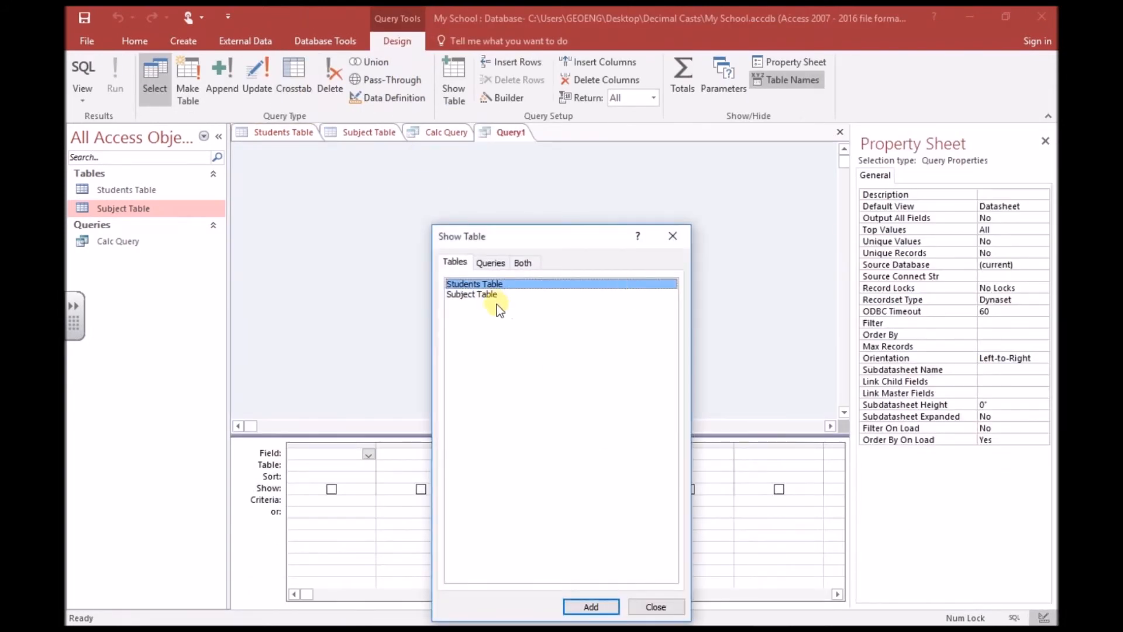
click(590, 607)
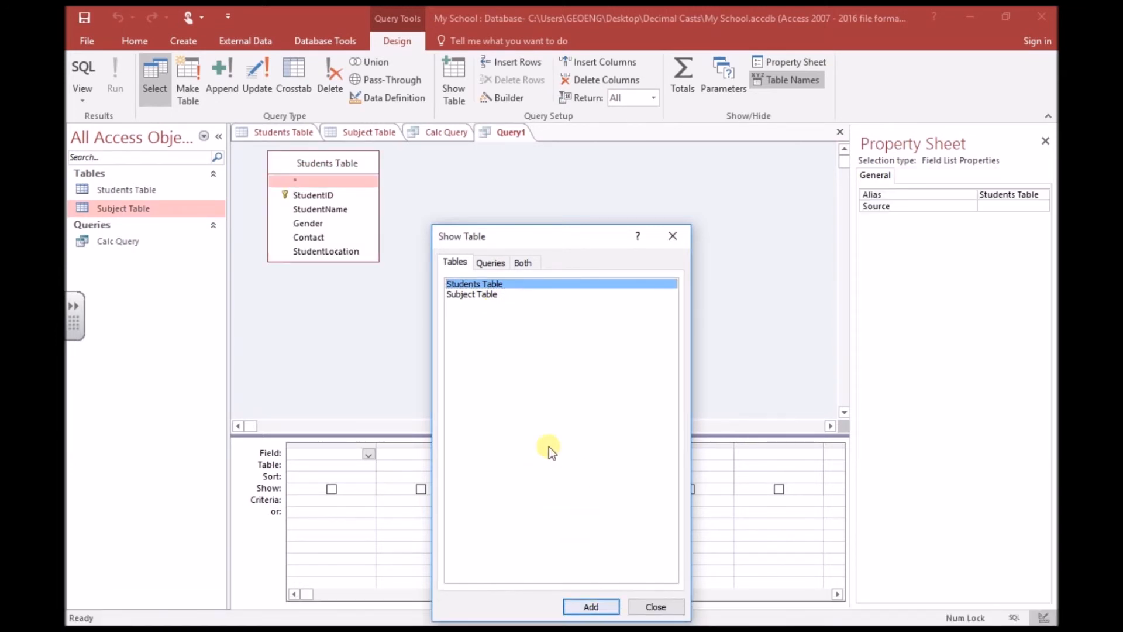
click(483, 296)
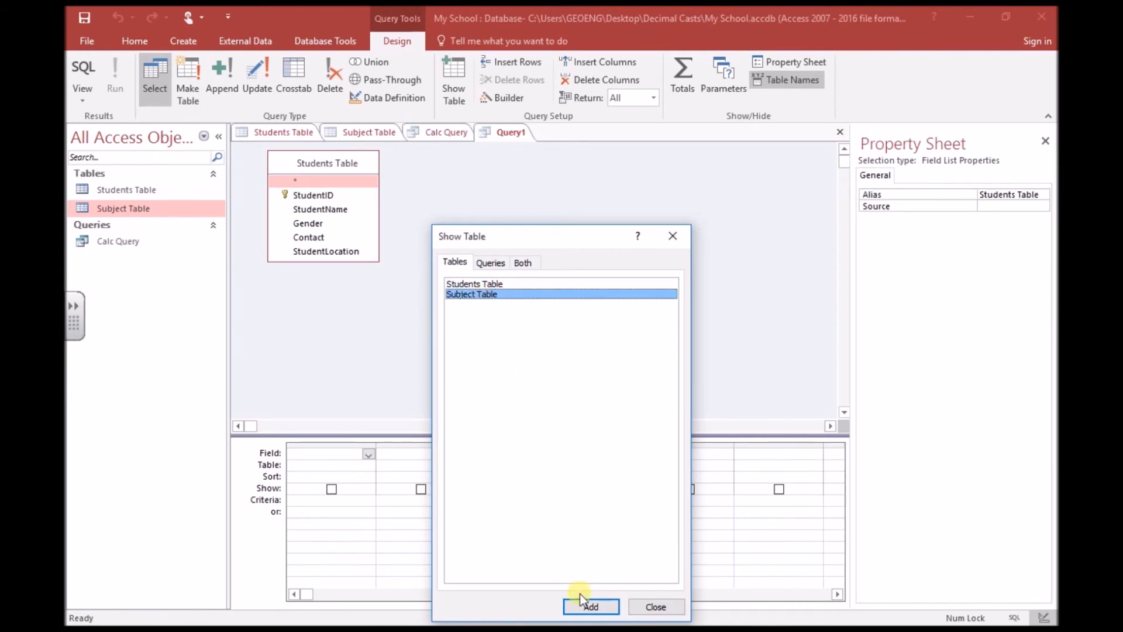
click(589, 606)
click(645, 607)
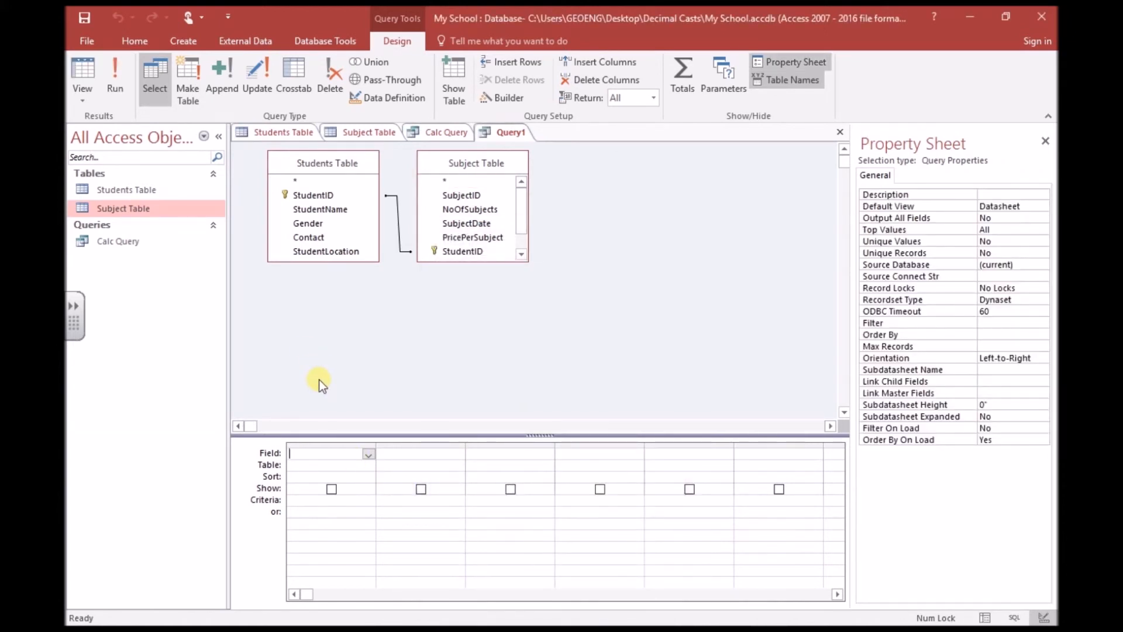
Place StudentID, StudentName, Contact, StudentLocation and NoOfSubjects in the grid, then hide the Property Sheet.
drag(316, 202, 338, 454)
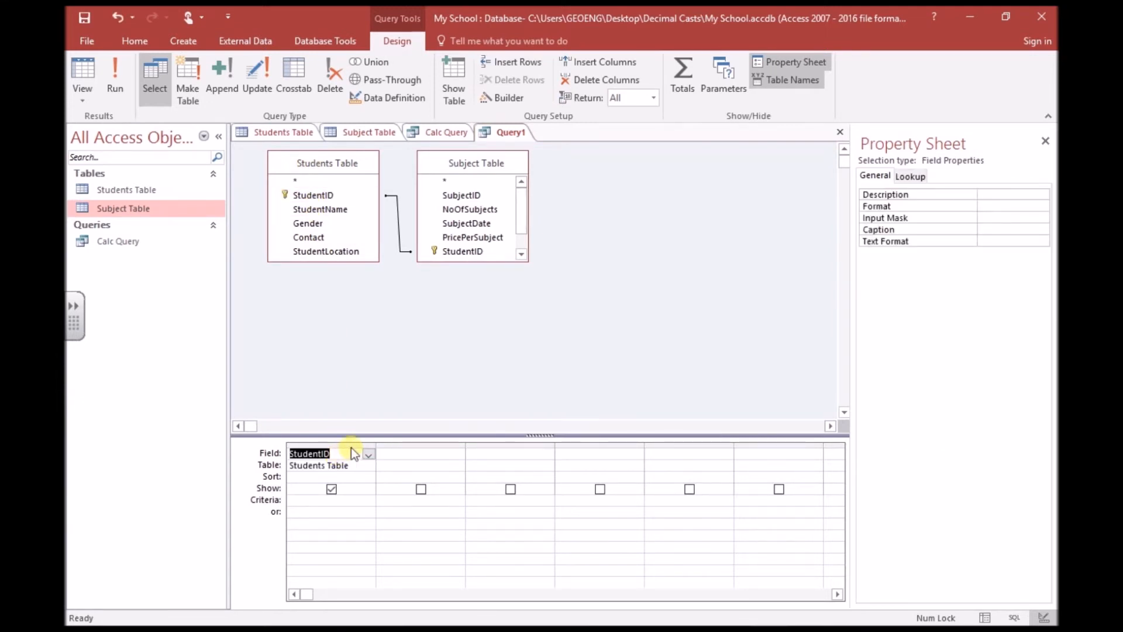
drag(332, 208, 420, 452)
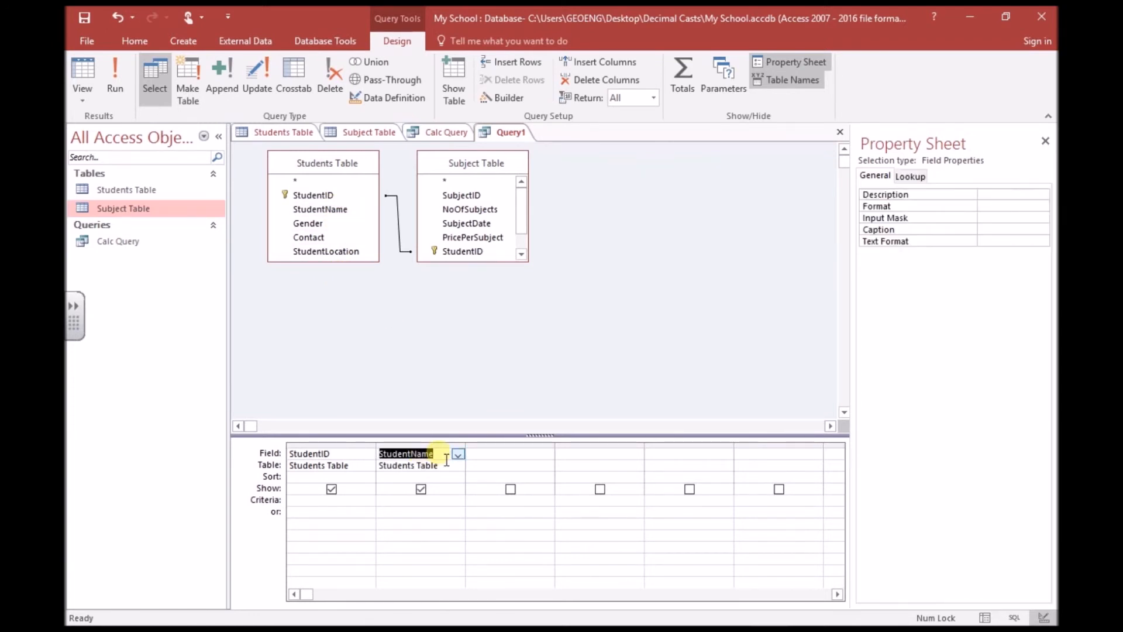
drag(327, 238, 496, 451)
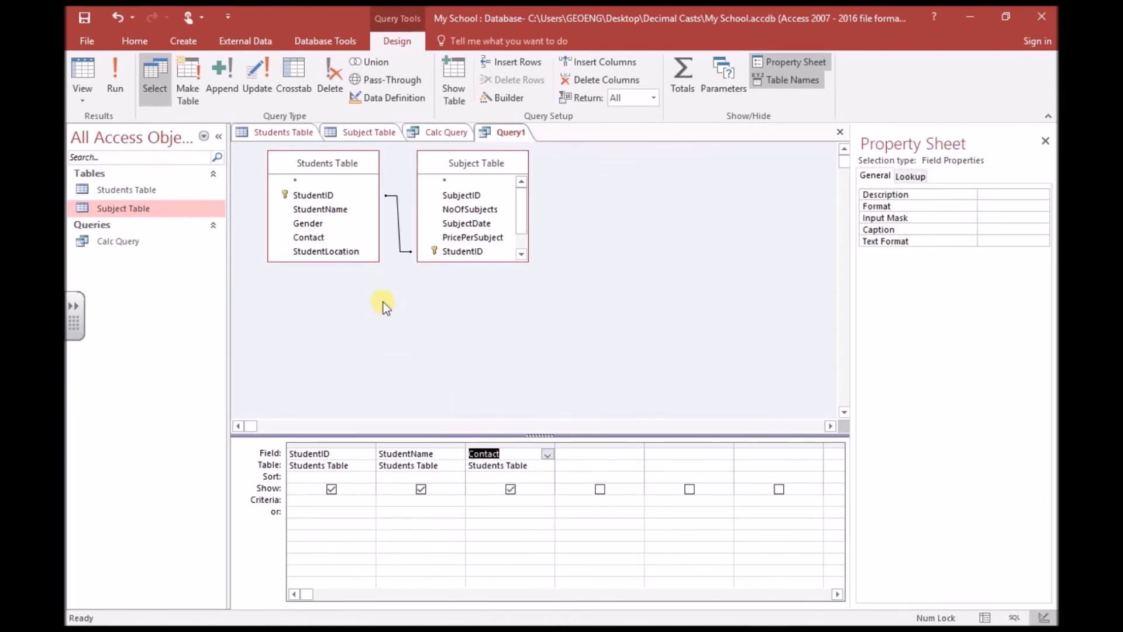
drag(350, 253, 587, 465)
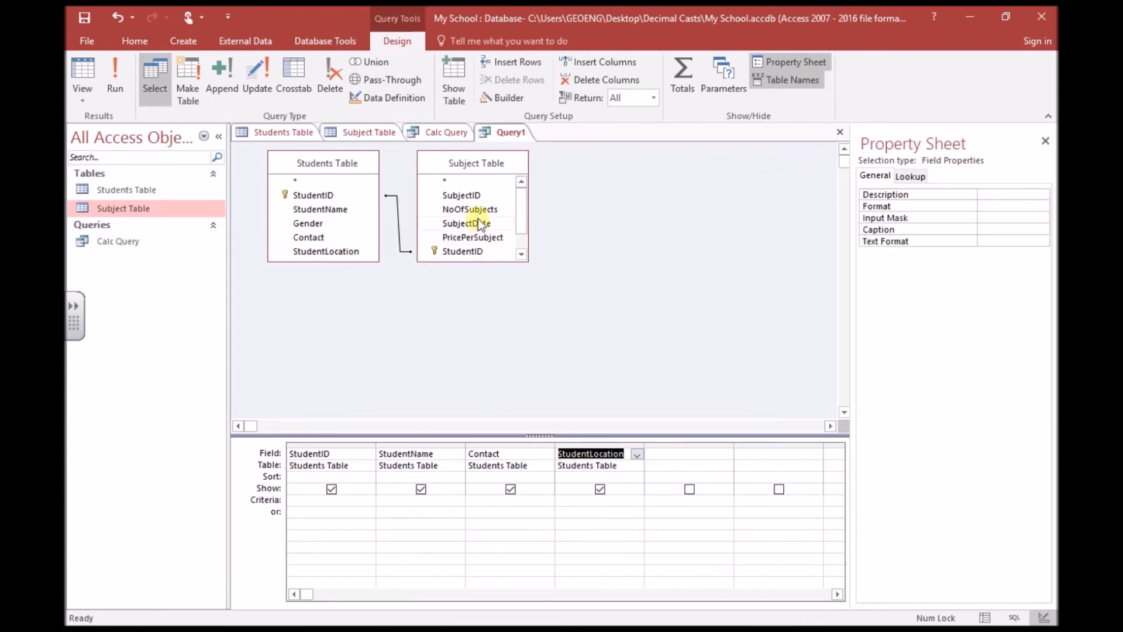
drag(477, 212, 673, 454)
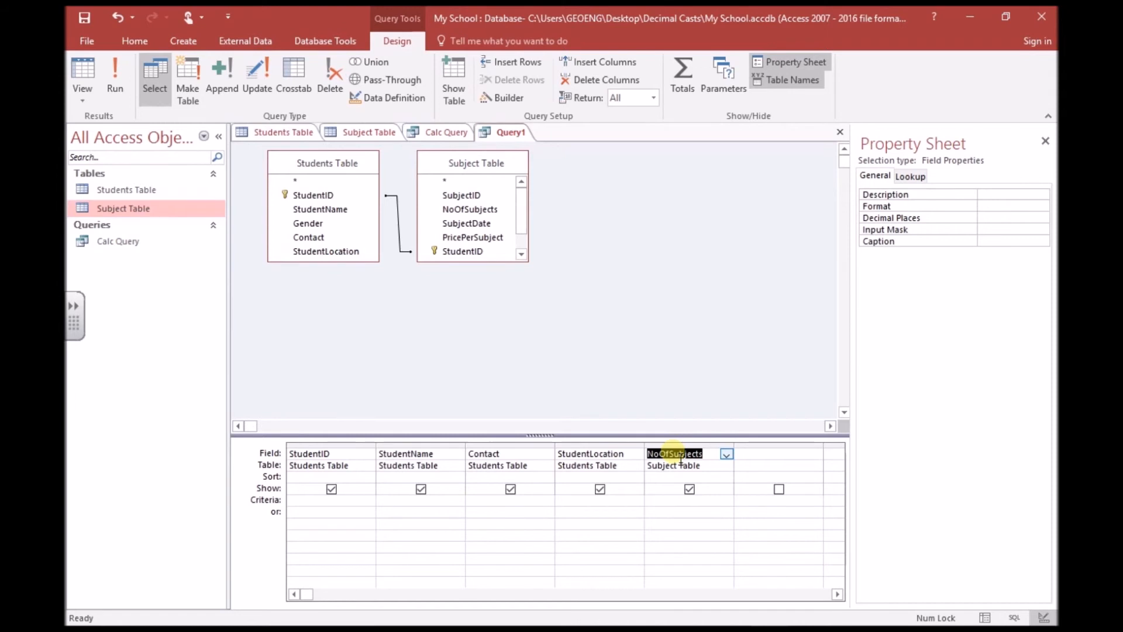
click(1046, 142)
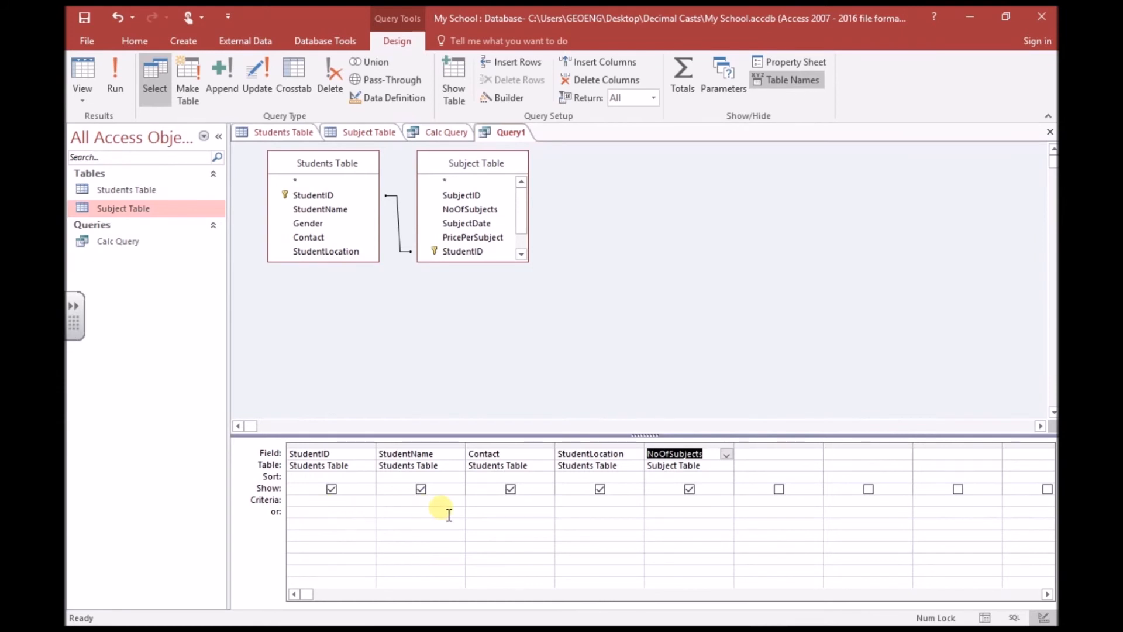
Enter Like "M*" as the StudentLocation criterion and run the query, returning the Masaka and Mbarara students.
click(582, 507)
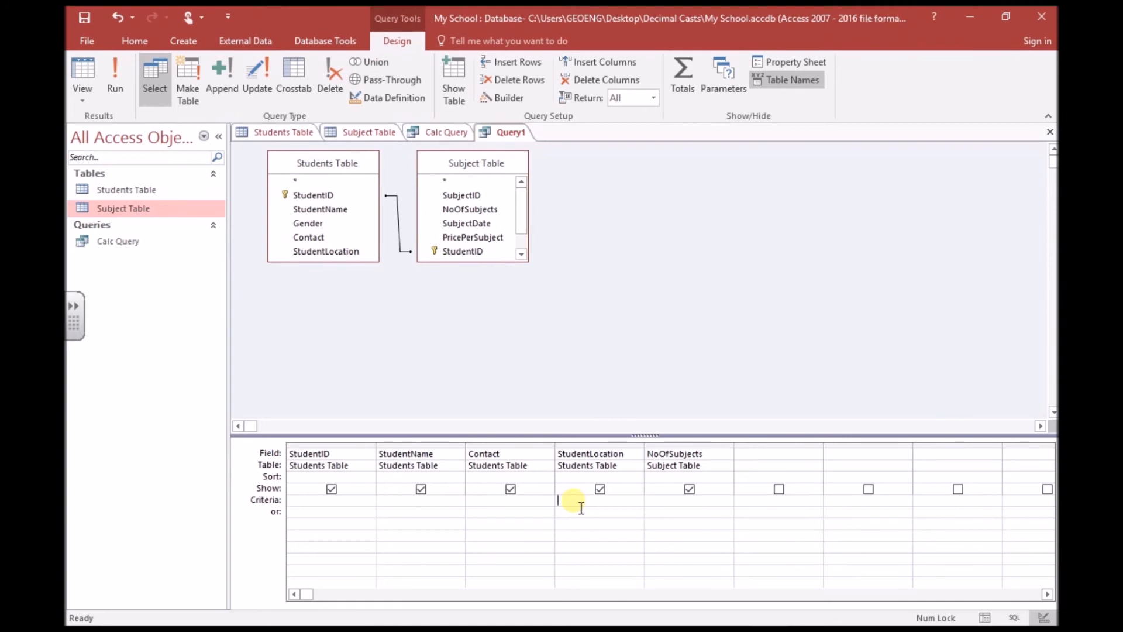
text(Like "M*")
click(113, 71)
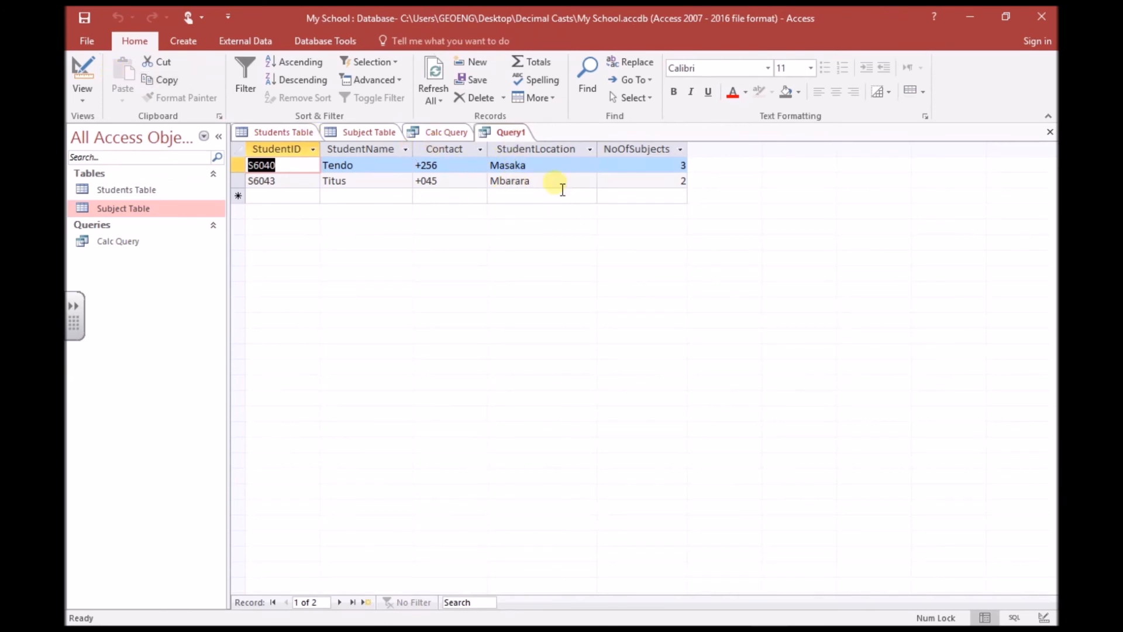
Save the filtered query under the name 'M-location'.
click(80, 16)
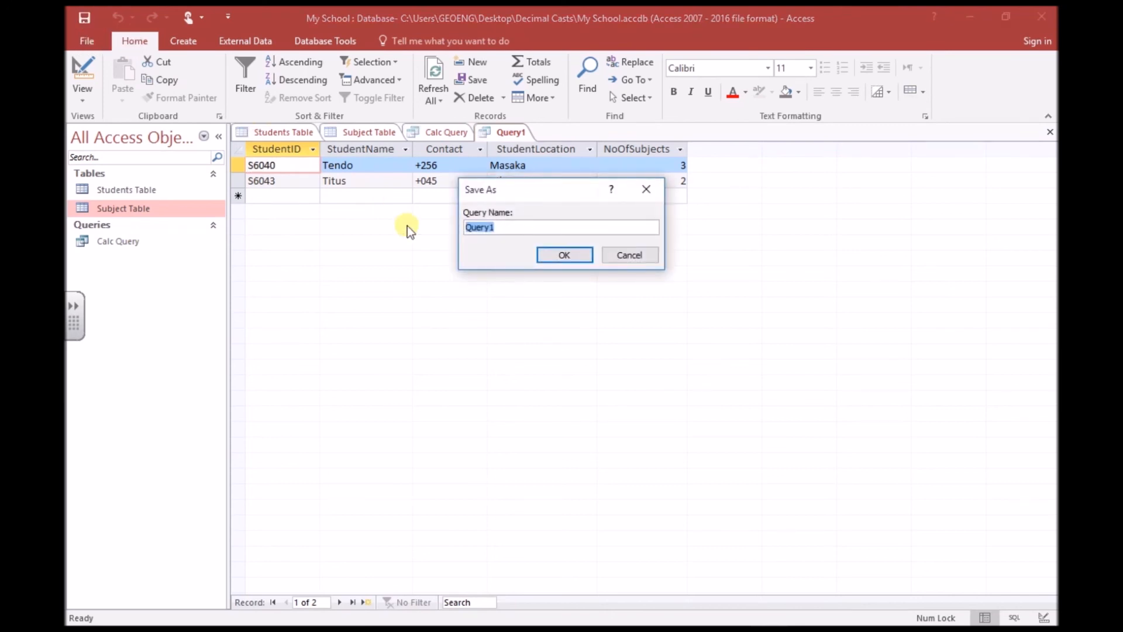
text(M-L)
key(BackSpace)
text(location)
click(558, 255)
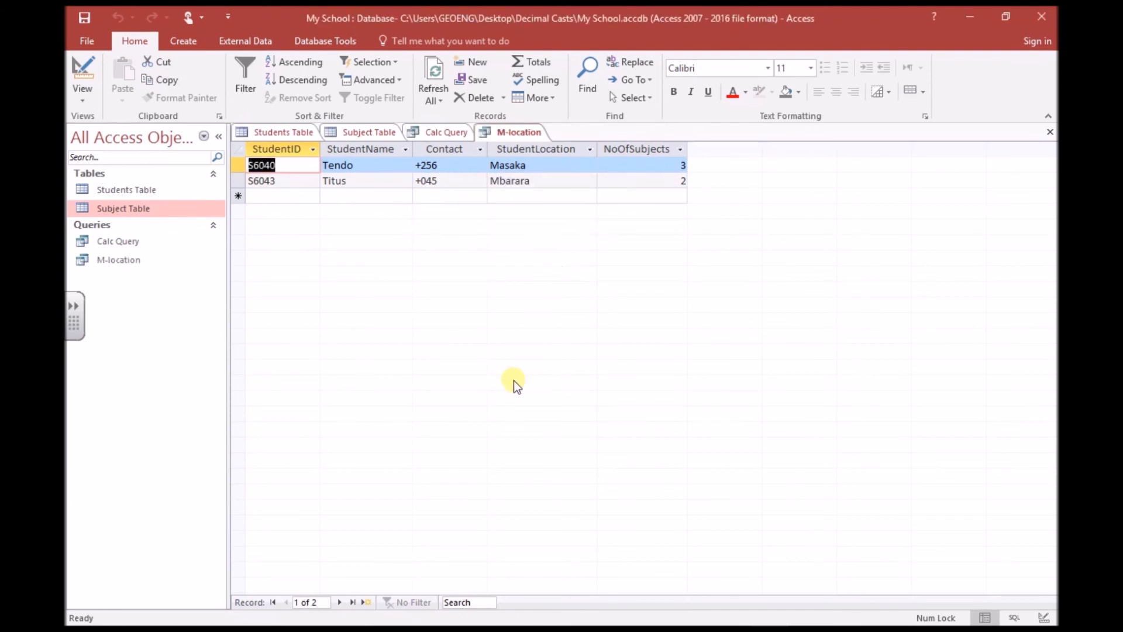